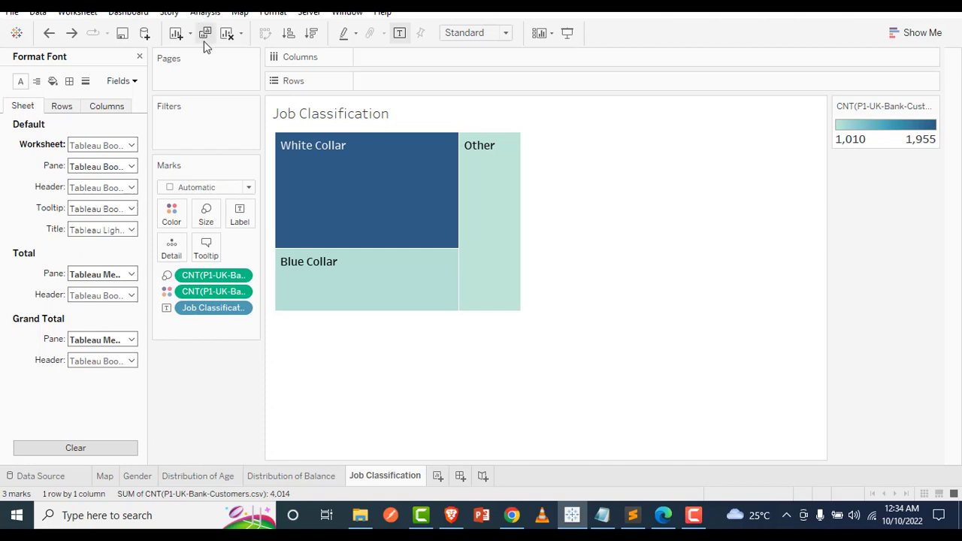
Create a new dashboard in the workbook
left_click(460, 479)
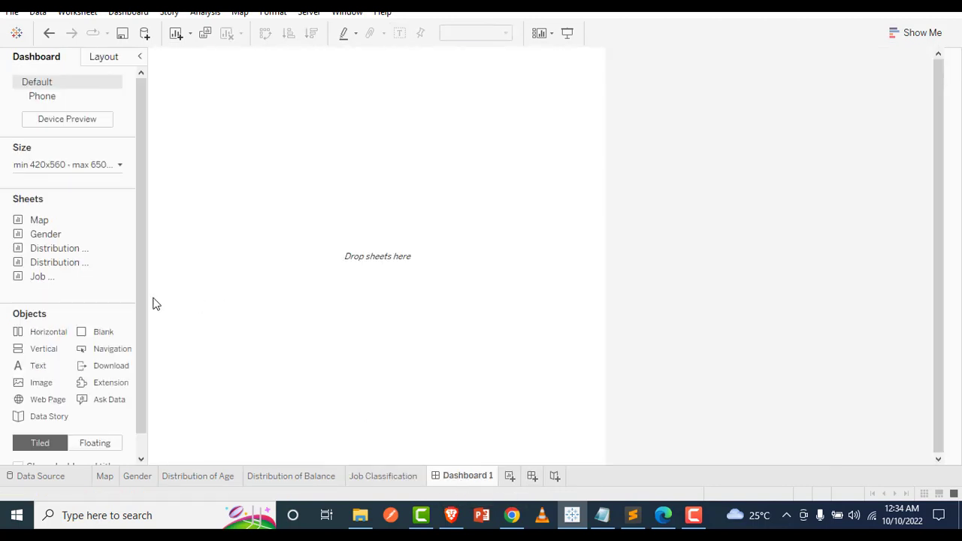
Place the Map sheet on the dashboard, zoomed in on the UK, and narrow its width
mouse_move(44, 239)
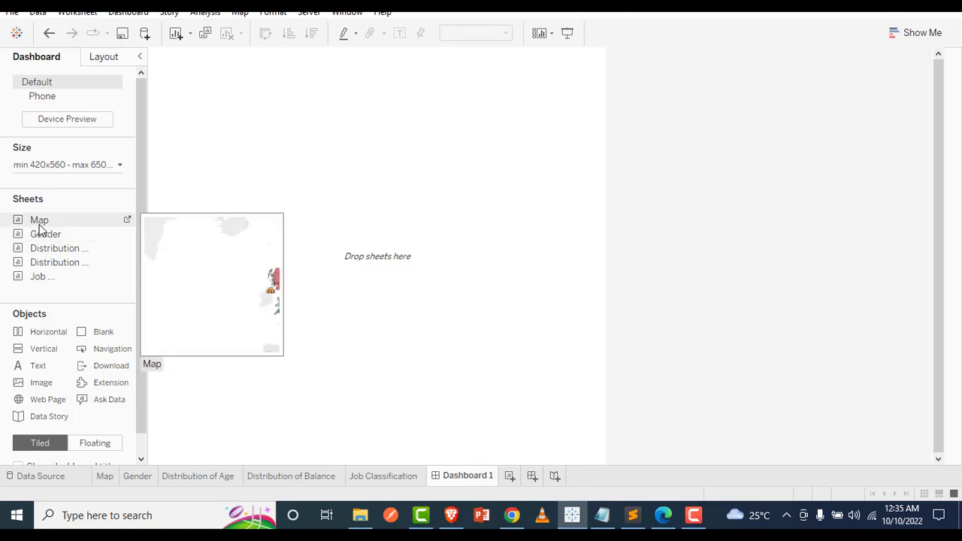
left_click_drag(42, 229, 230, 216)
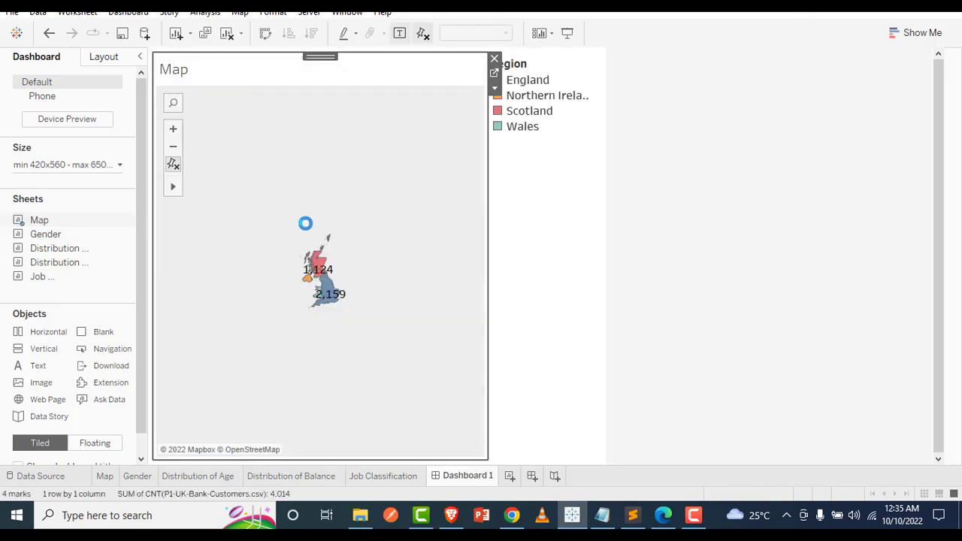
left_click(173, 132)
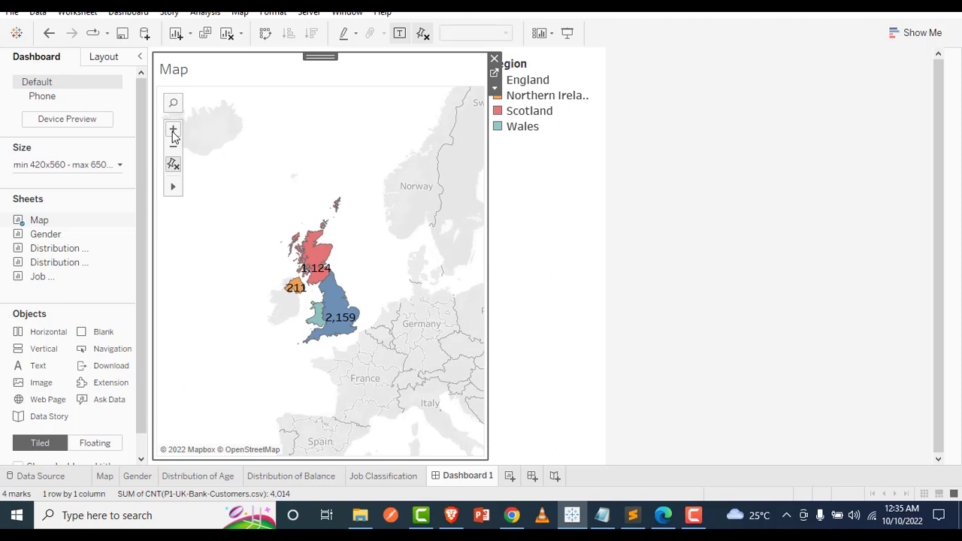
left_click(173, 132)
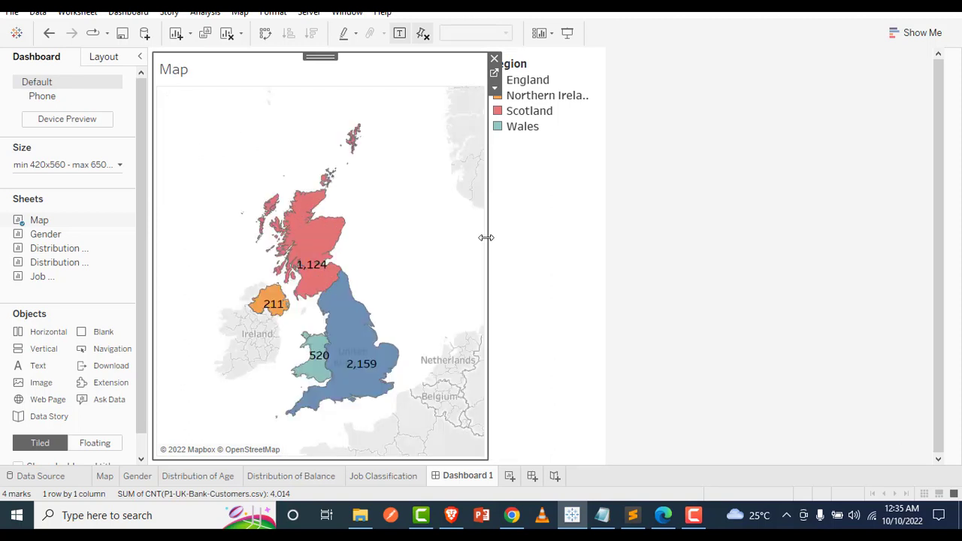
left_click_drag(434, 234, 290, 238)
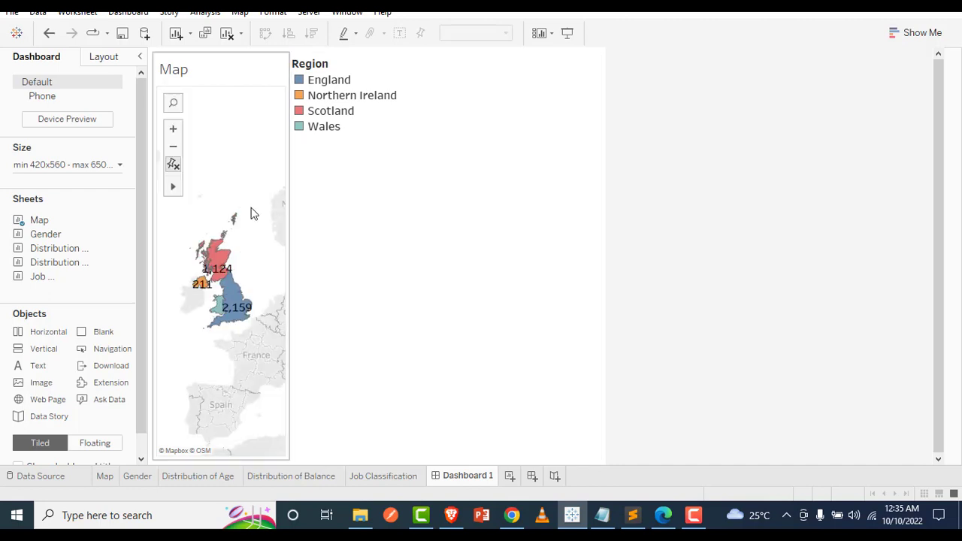
Highlight Northern Ireland in the Region legend and place the Distribution of Balance and Distribution of Age sheets below the legend
left_click(301, 100)
mouse_move(86, 251)
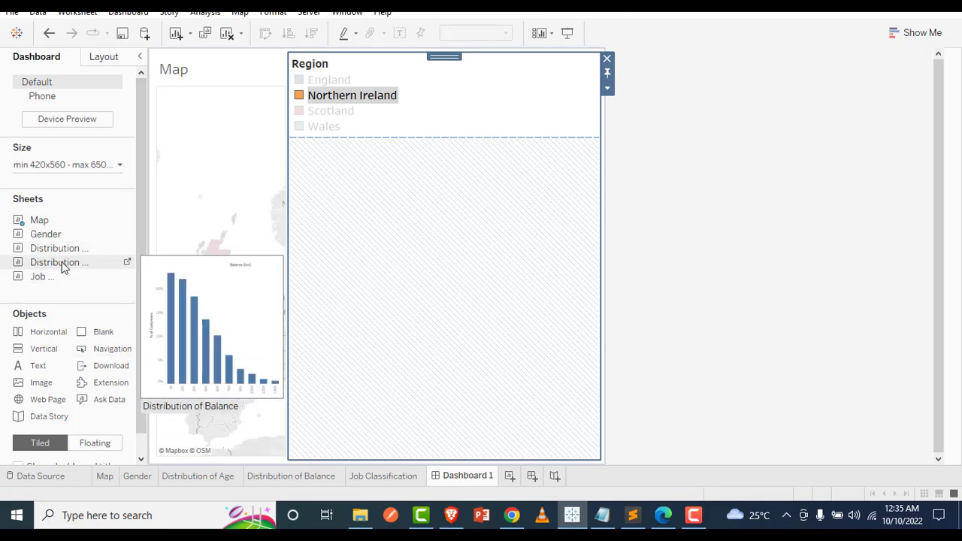
left_click_drag(63, 263, 334, 172)
mouse_move(129, 278)
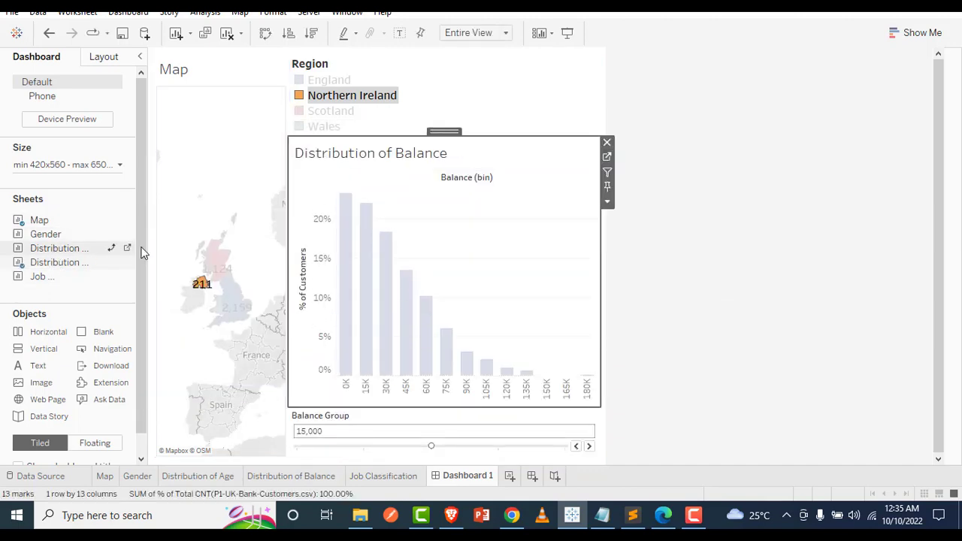
left_click(357, 322)
left_click_drag(398, 368, 398, 367)
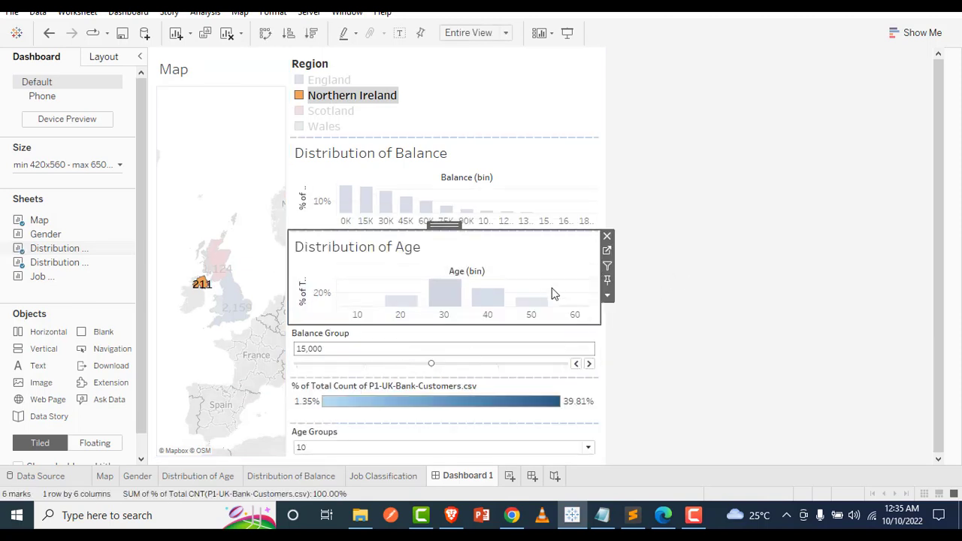
Undo the placement of both distribution charts and the narrowing of the map
key("ctrl+z")
key("ctrl+z")
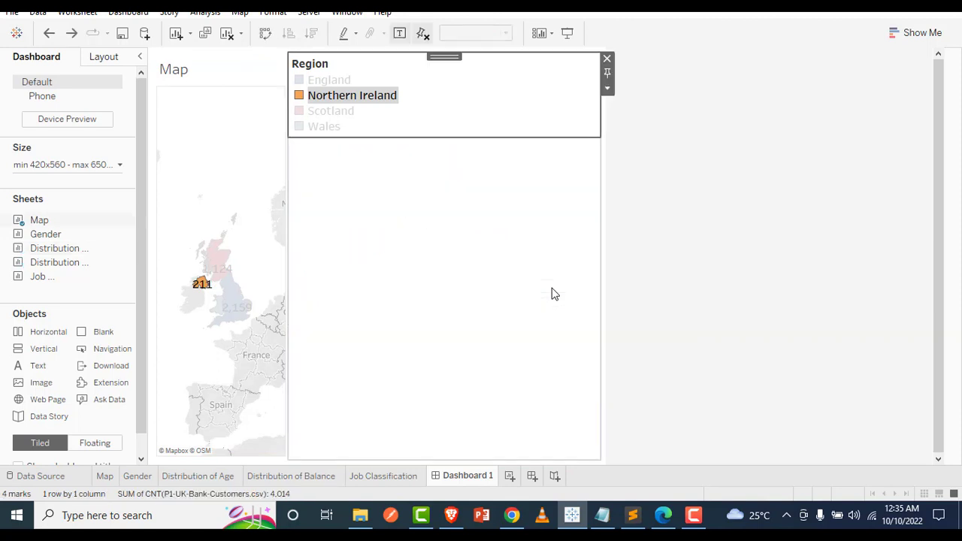
key("ctrl+z")
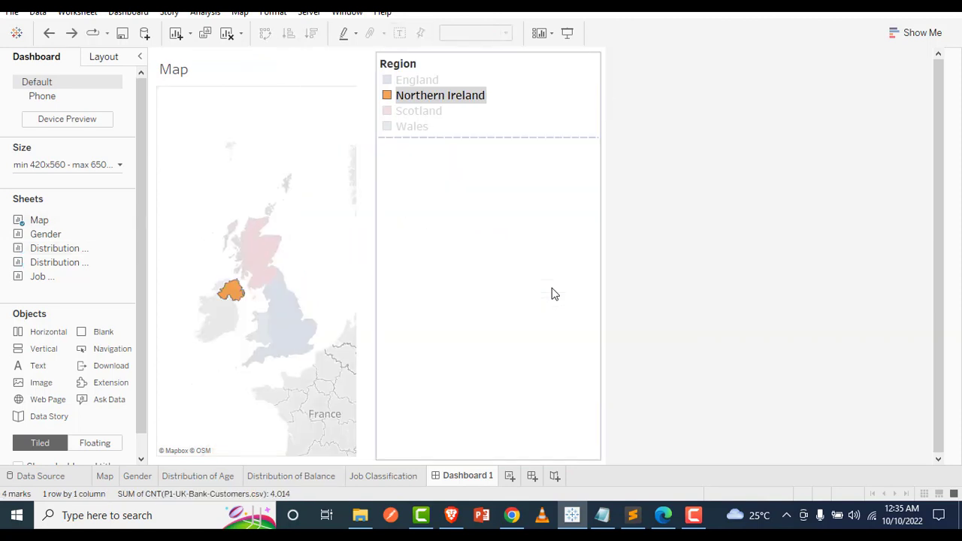
key("ctrl+z")
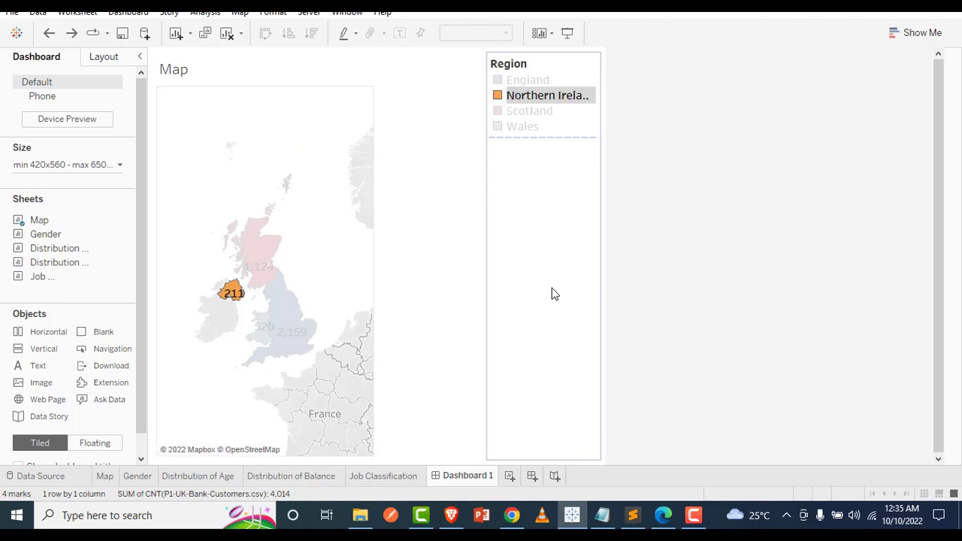
key("ctrl+z")
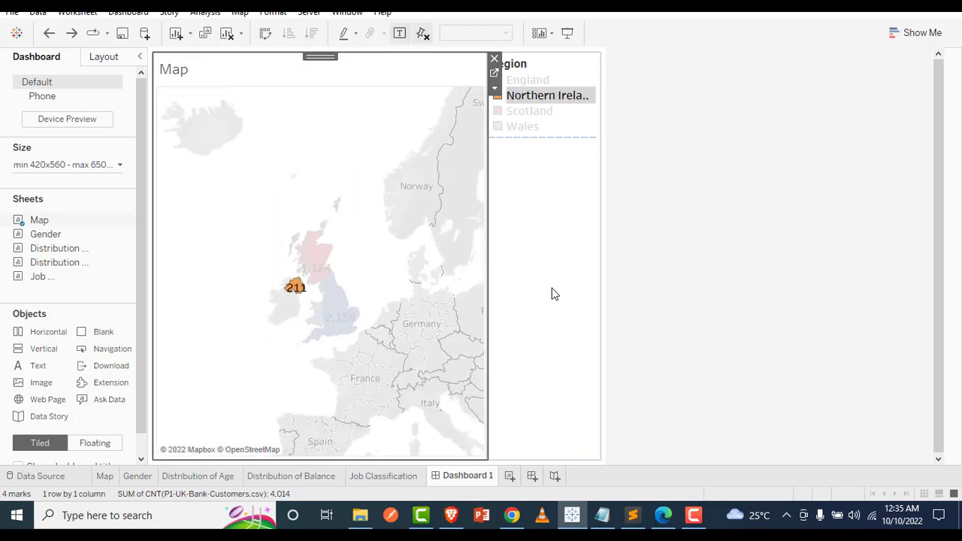
Try different zoom levels on the dashboard map
left_click(605, 258)
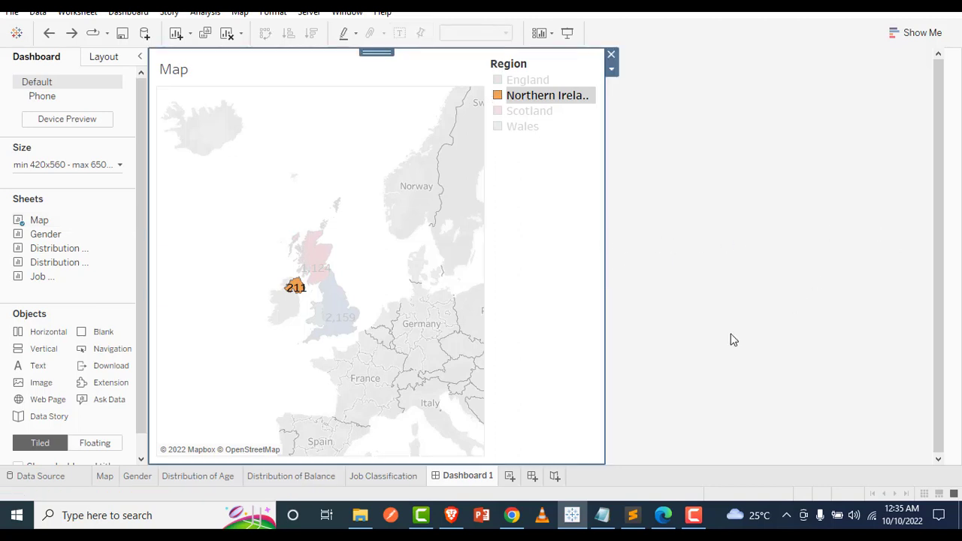
left_click(358, 311)
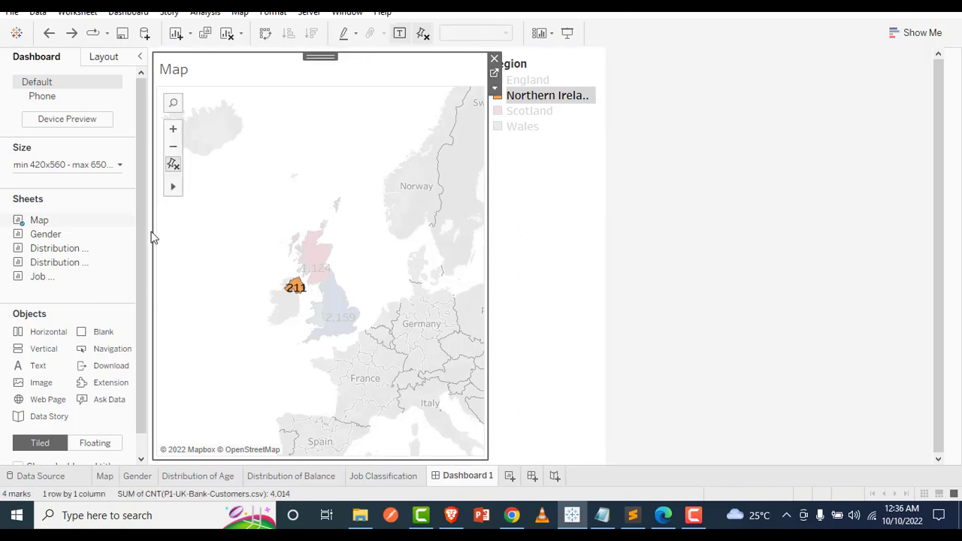
left_click(173, 131)
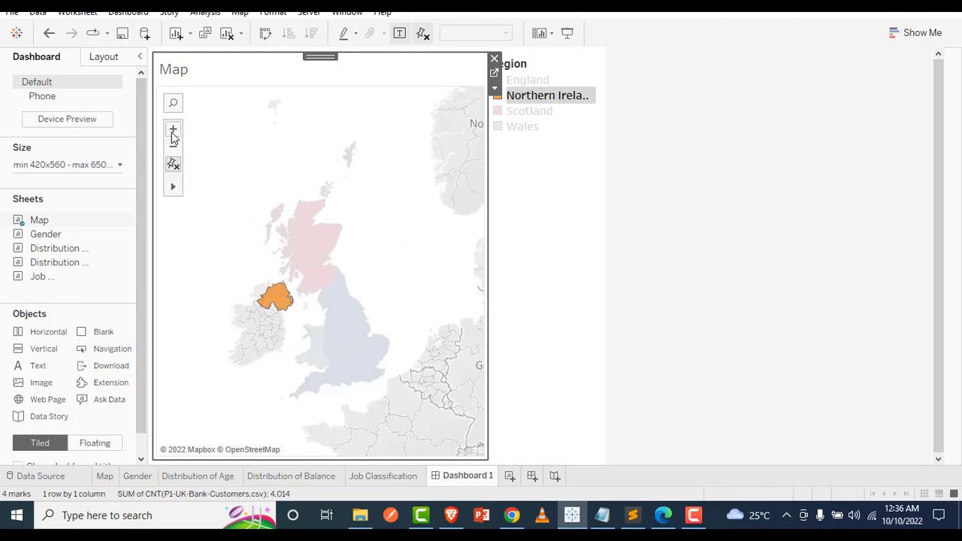
left_click(173, 131)
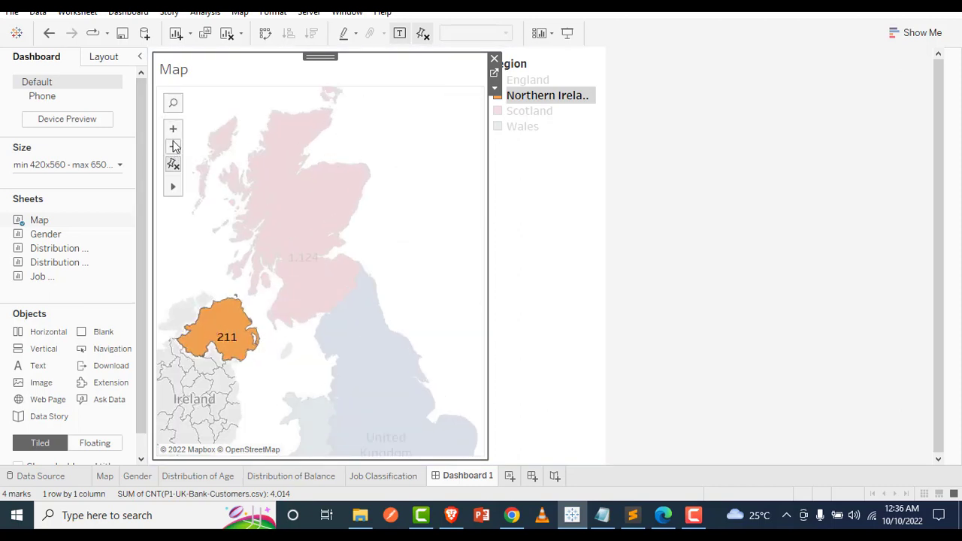
left_click(173, 148)
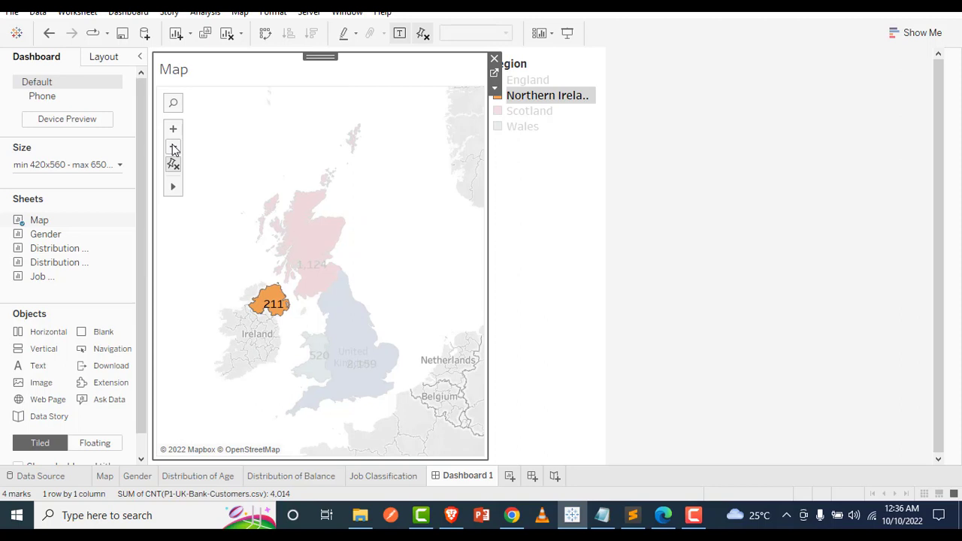
left_click(173, 149)
left_click(173, 148)
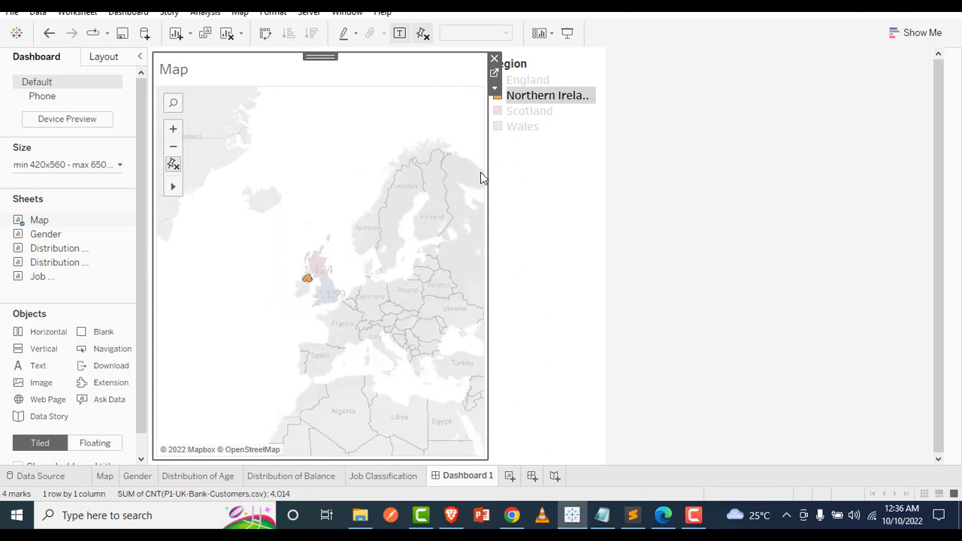
Undo the map zoom changes and the Map sheet's placement to return to an empty dashboard
key("ctrl+z")
key("ctrl+z")
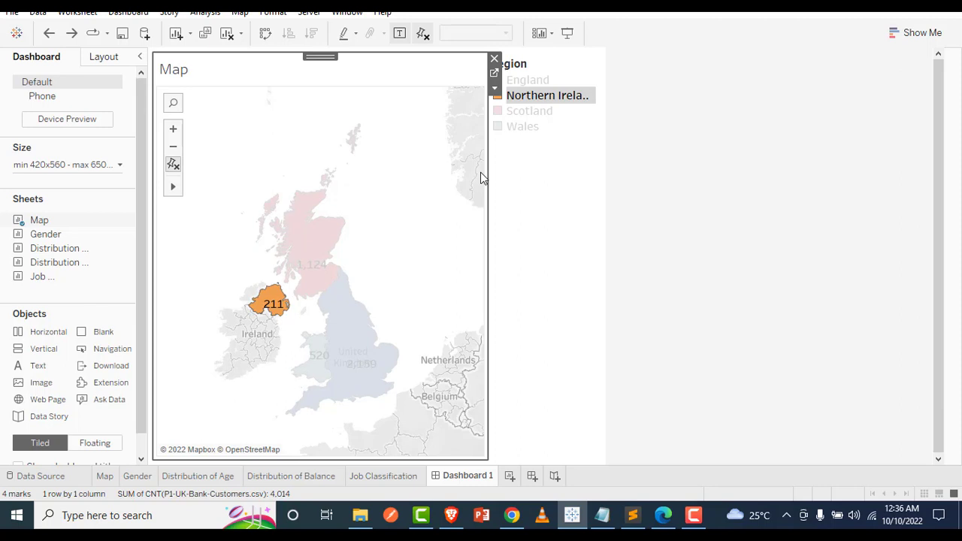
key("ctrl+z")
key("ctrl+z")
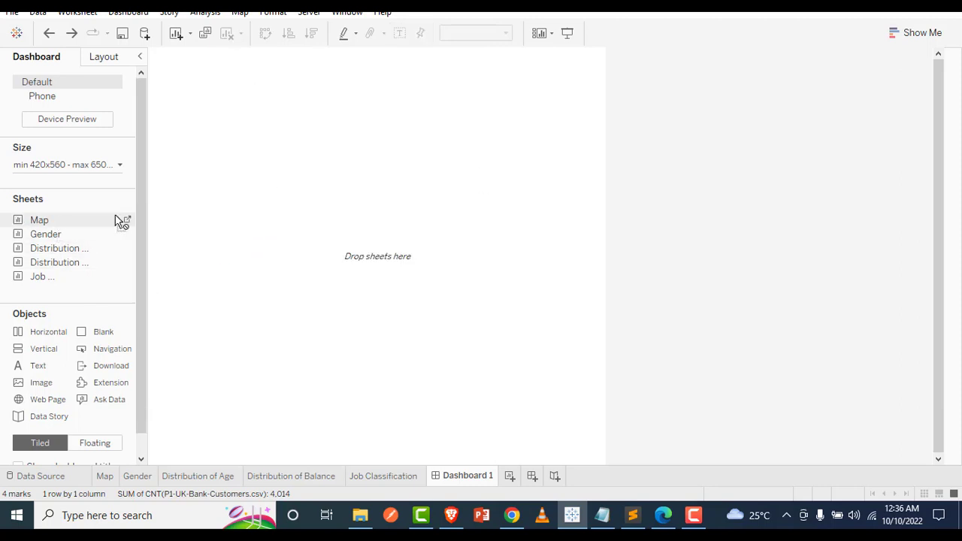
Place the Map sheet on the dashboard, zoomed to frame the whole UK, and add the Distribution of Balance sheet above it
left_click_drag(118, 219, 382, 223)
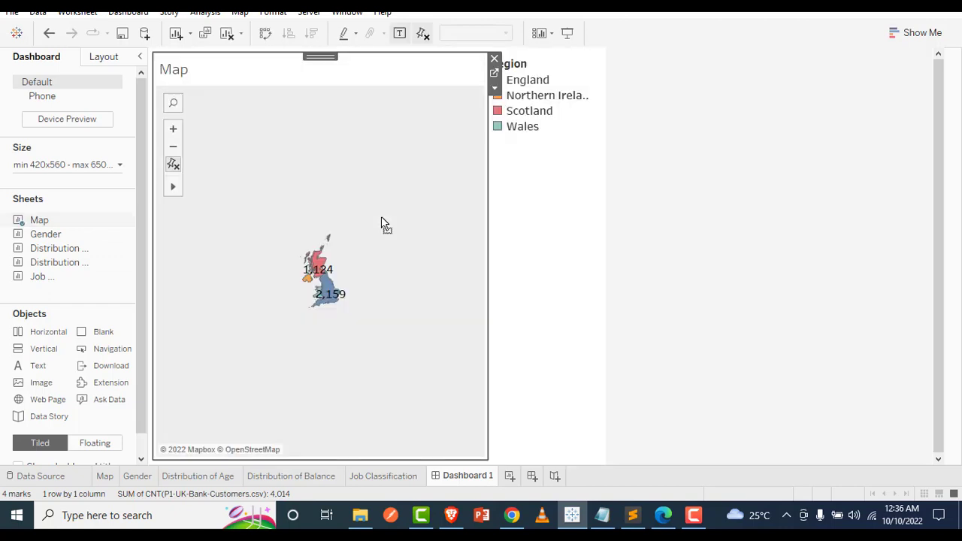
left_click(174, 133)
left_click(174, 133)
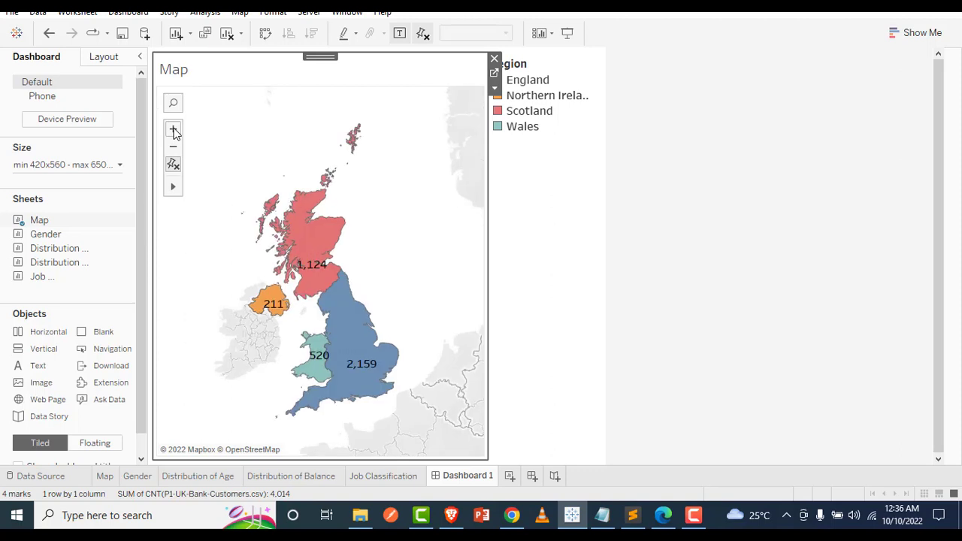
left_click(173, 132)
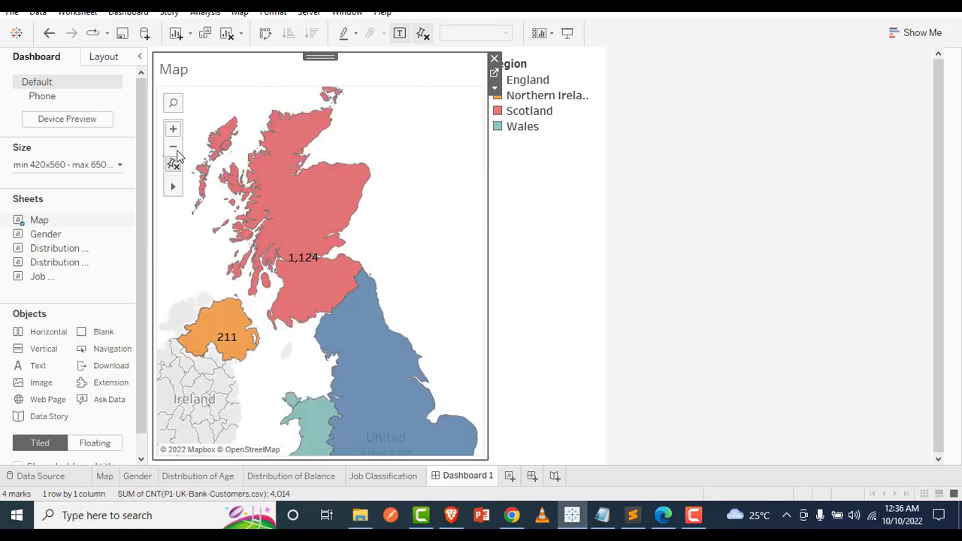
left_click(173, 148)
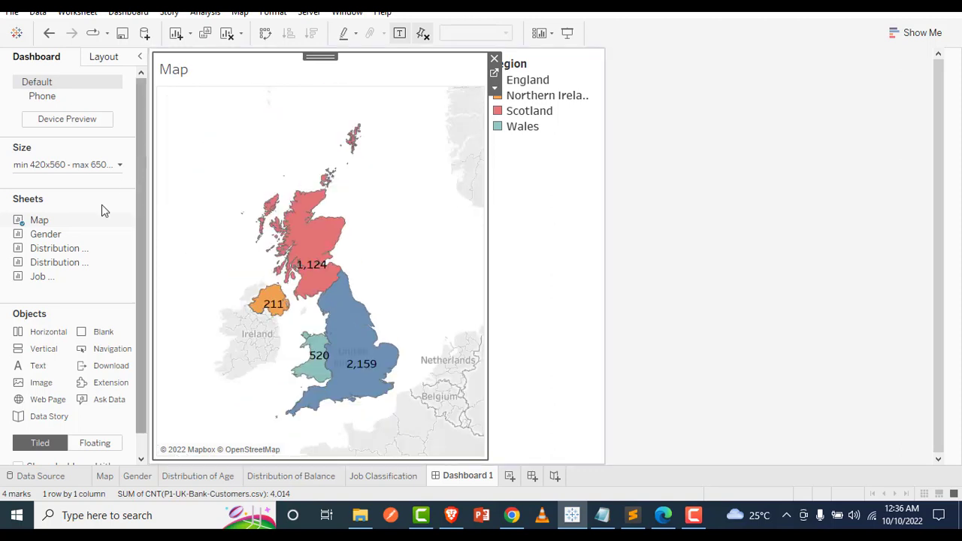
left_click_drag(51, 269, 313, 232)
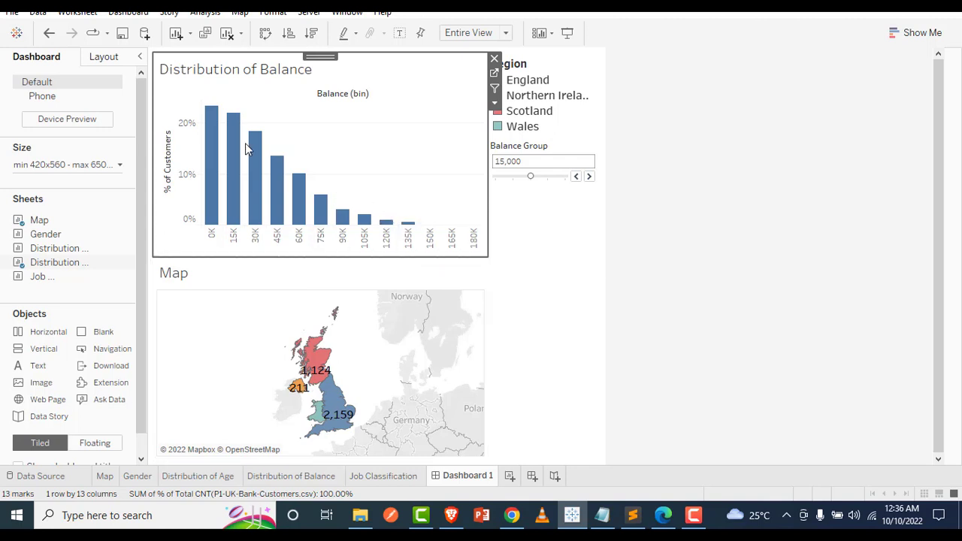
Try placing the Distribution of Age sheet below the Balance Group control, and remove it from the dashboard
mouse_move(61, 251)
mouse_move(55, 250)
left_mouse_down()
mouse_move(150, 249)
mouse_move(508, 288)
left_mouse_up()
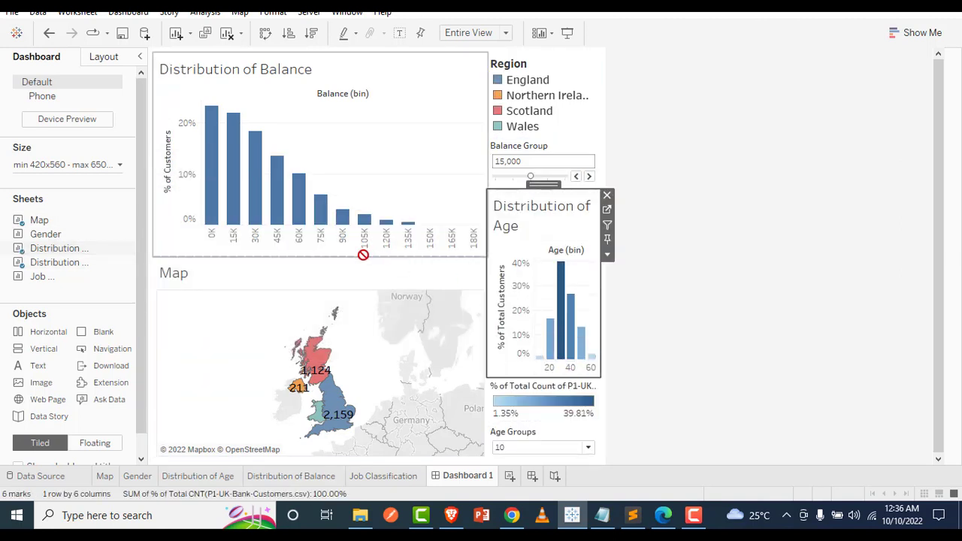
left_click_drag(363, 255, 347, 260)
left_click(711, 271)
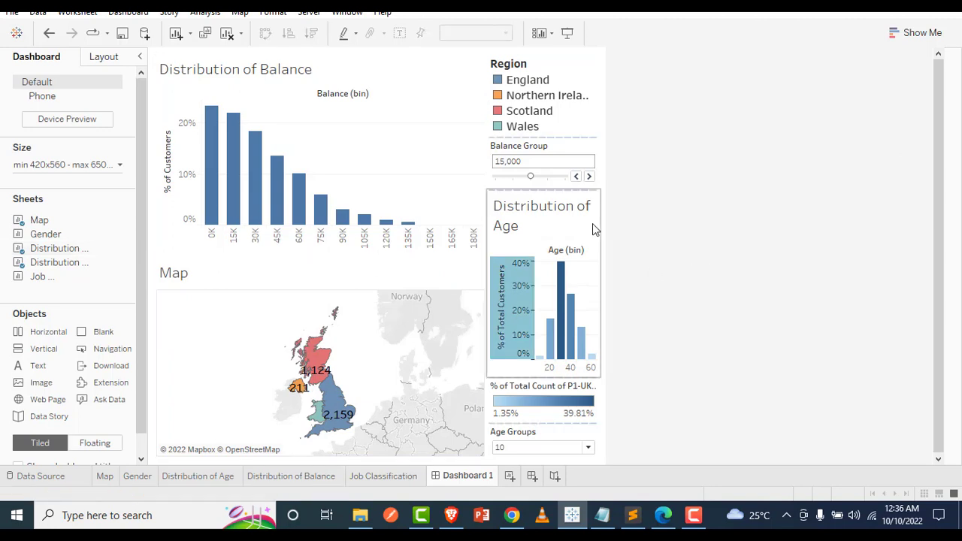
left_click(538, 202)
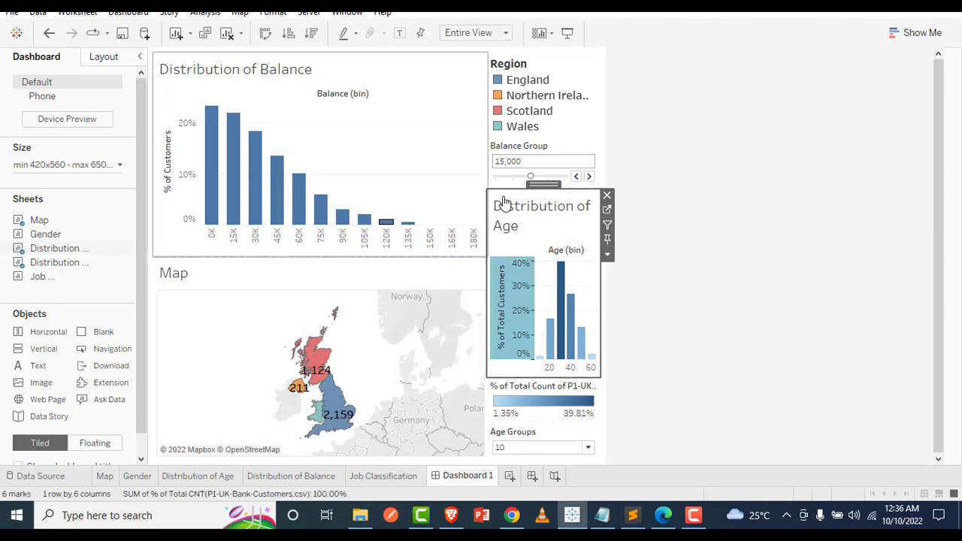
key("Delete")
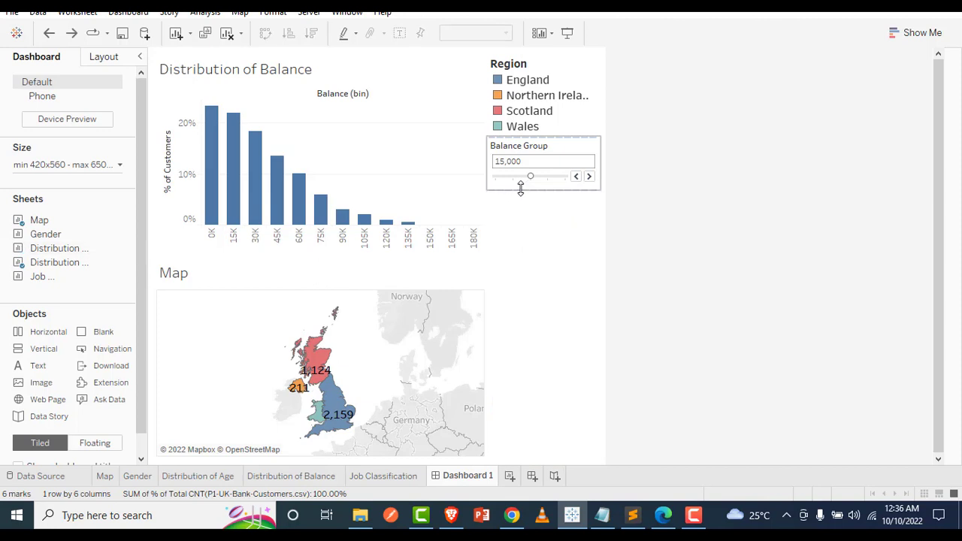
Place Distribution of Age between the Distribution of Balance chart and the Map, and Gender below the Age Groups control
left_click_drag(78, 254, 235, 255)
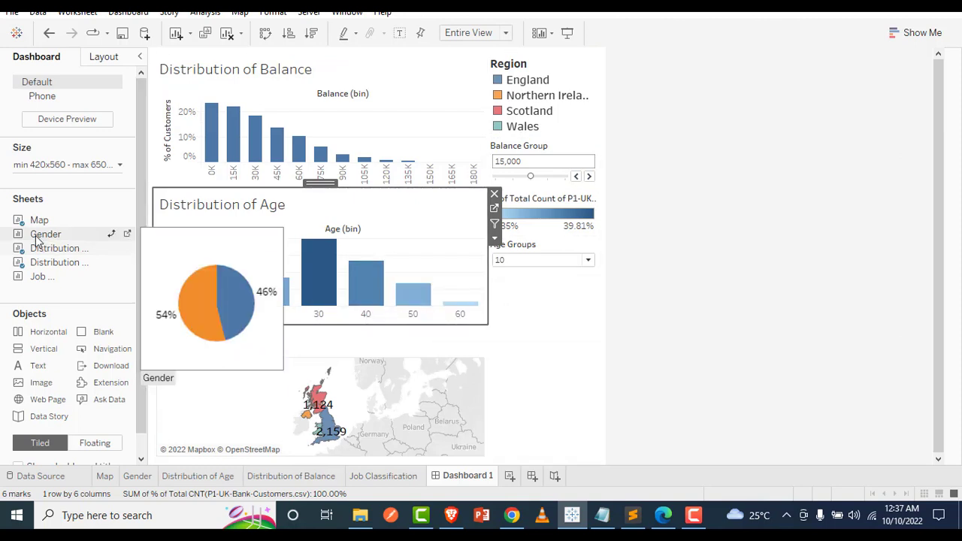
left_click_drag(41, 234, 518, 323)
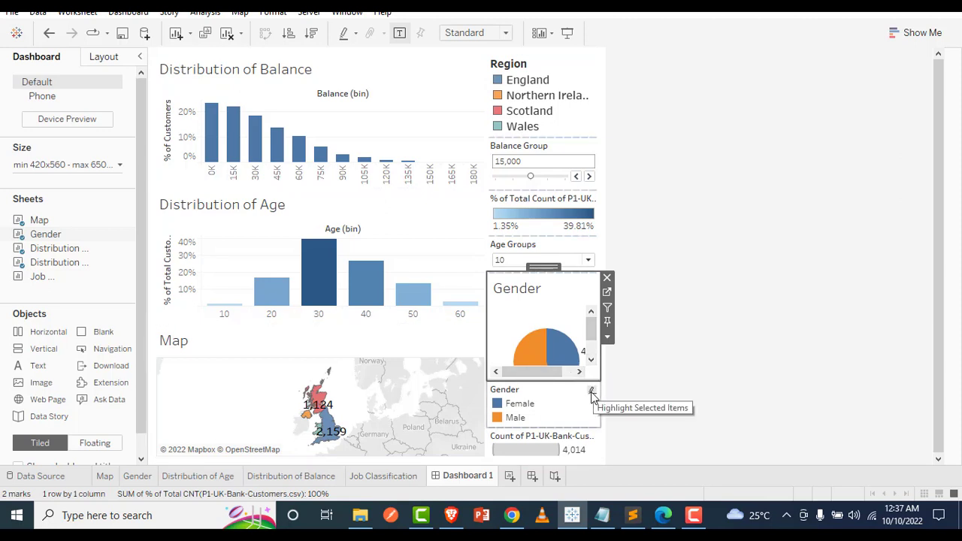
Remove the Gender color legend from the dashboard
right_click(592, 396)
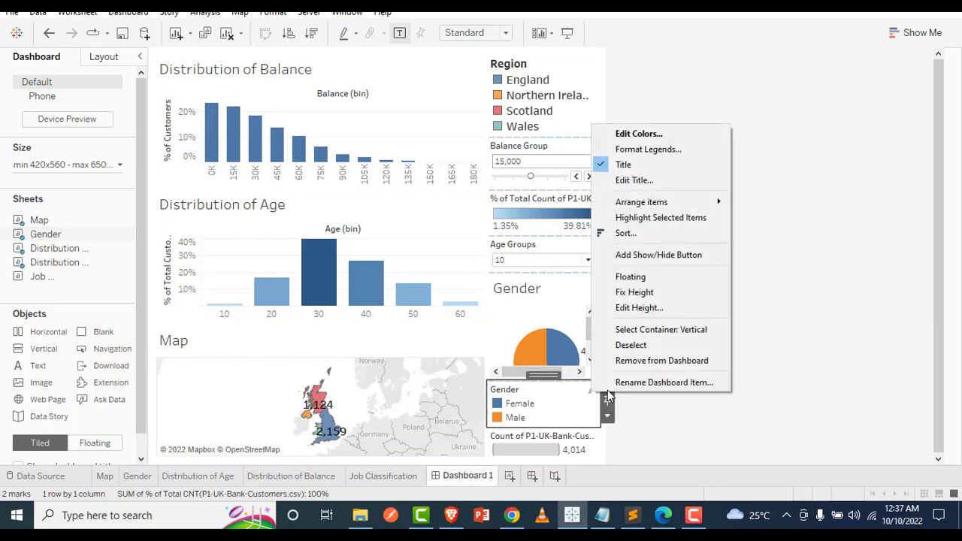
left_click(616, 392)
left_click(597, 389)
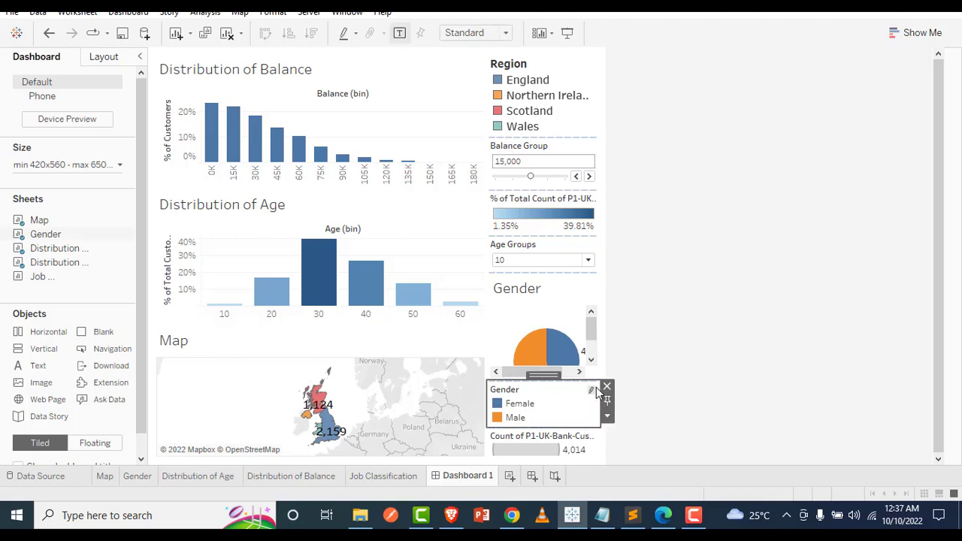
left_click(606, 387)
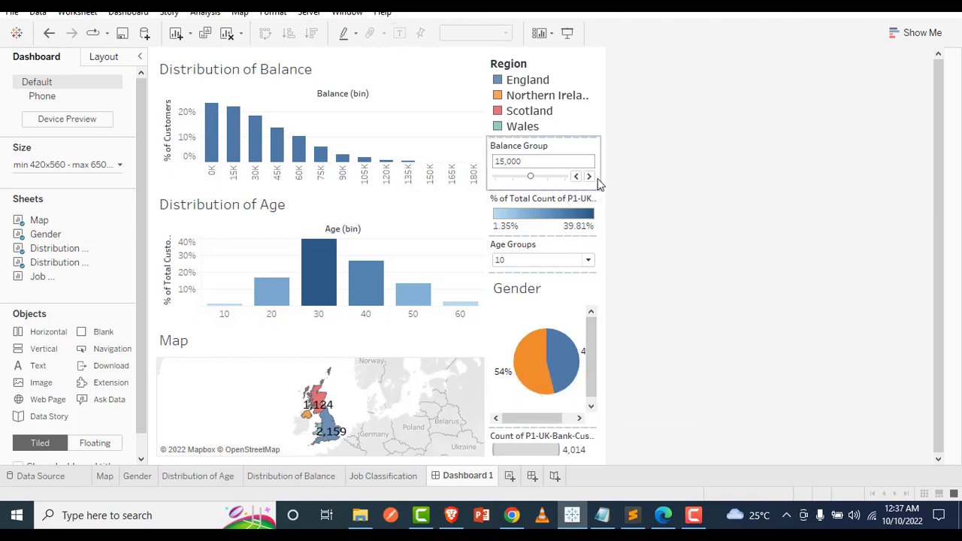
Remove the age distribution's percentage color legend from the dashboard, and adjust the Gender sheet's height to fit the full pie
right_click(595, 200)
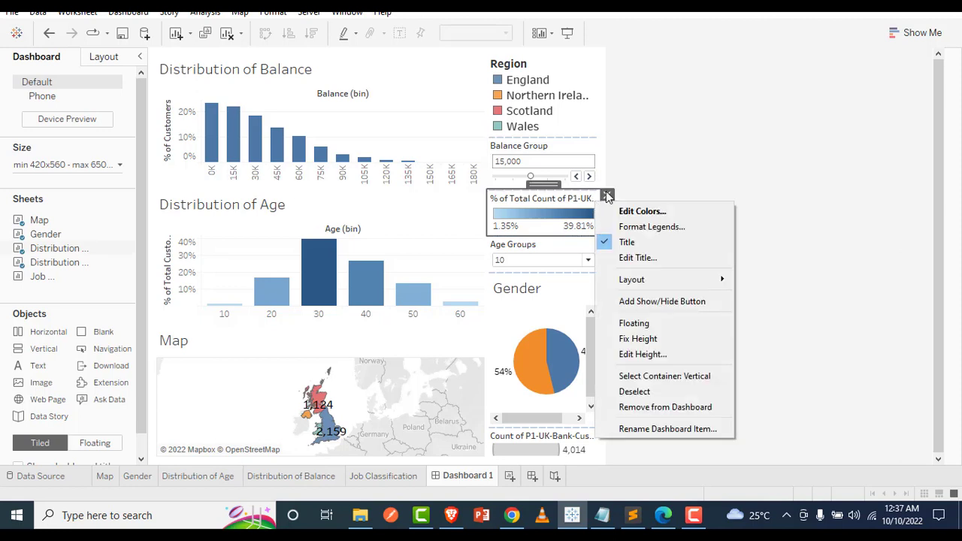
left_click(606, 192)
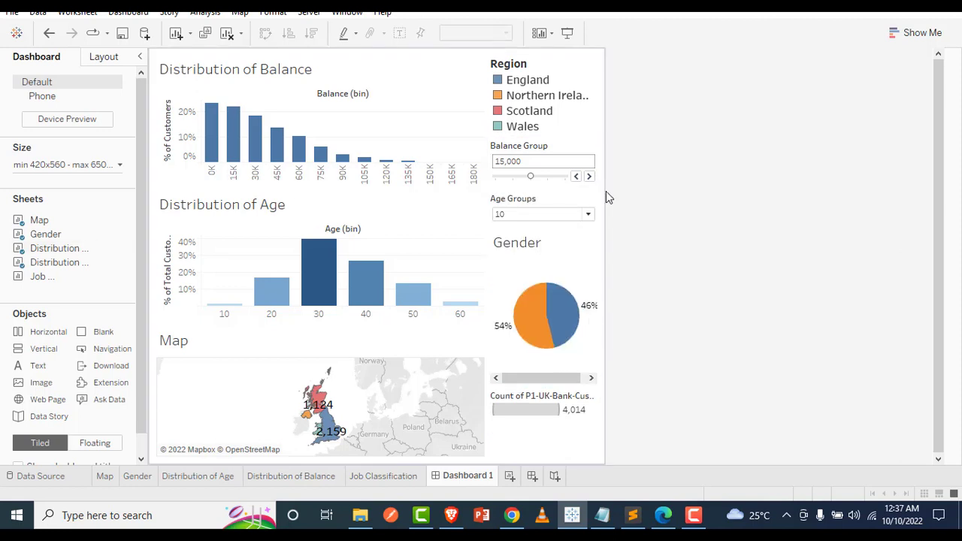
left_click_drag(553, 379, 552, 333)
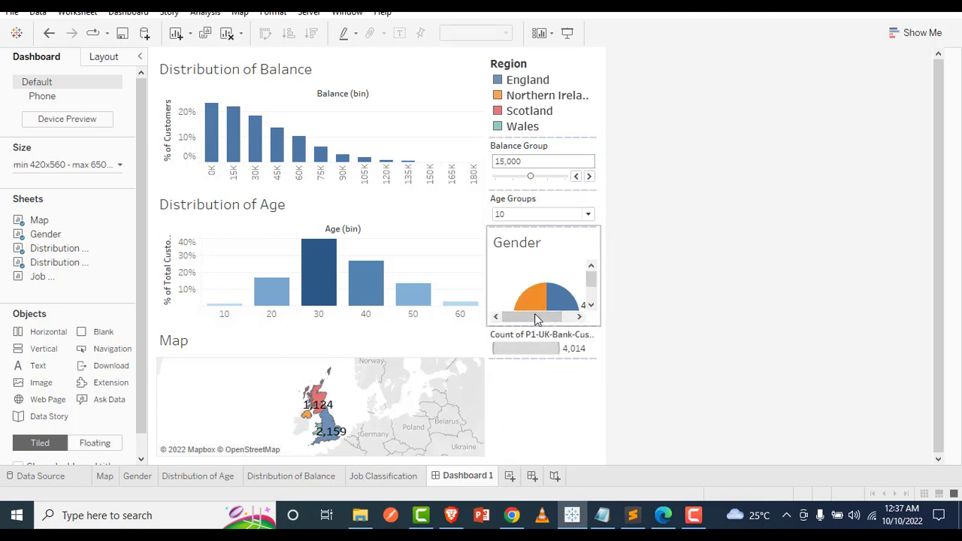
left_click(538, 347)
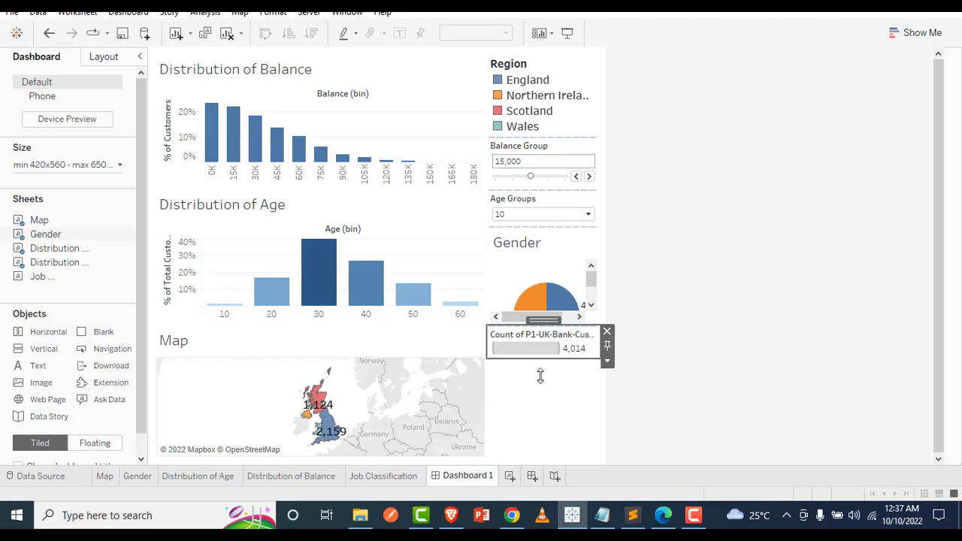
left_click(544, 382)
left_click(661, 277)
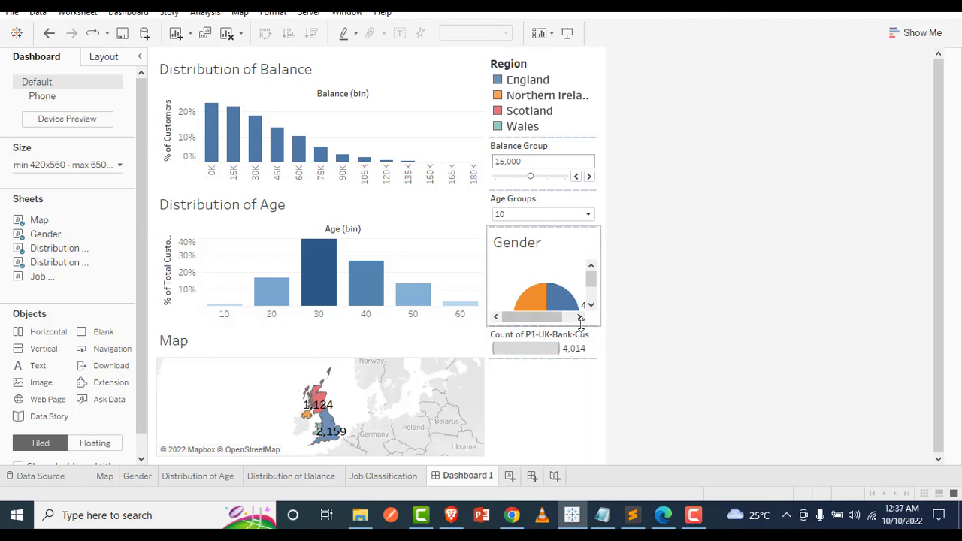
left_click_drag(581, 321, 585, 368)
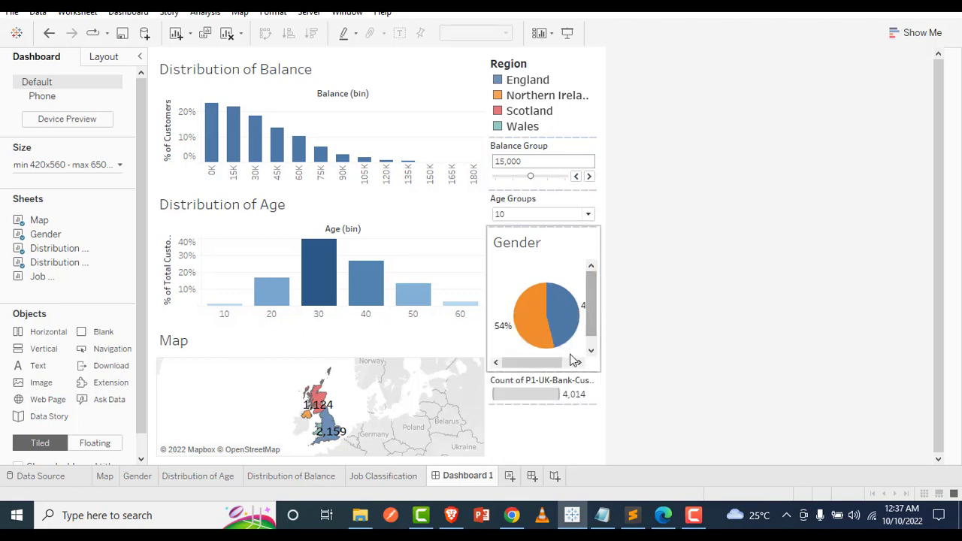
mouse_move(553, 329)
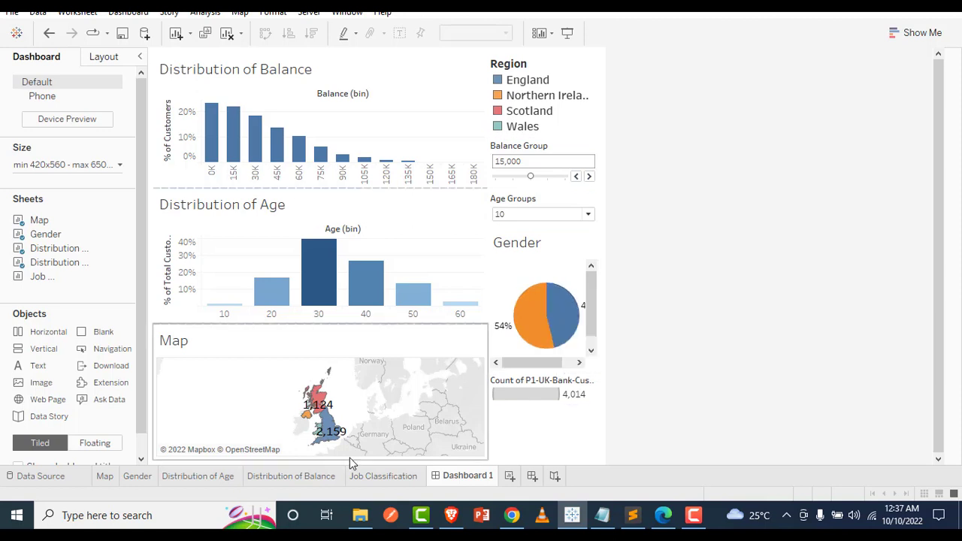
Reduce the pie size slightly on the Gender sheet, and return to Dashboard 1
left_click(138, 476)
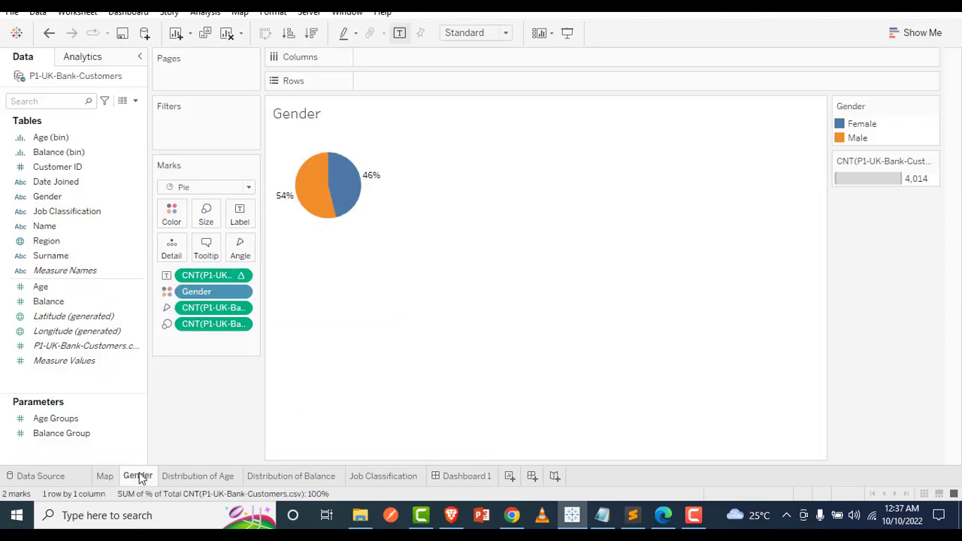
left_click(317, 200)
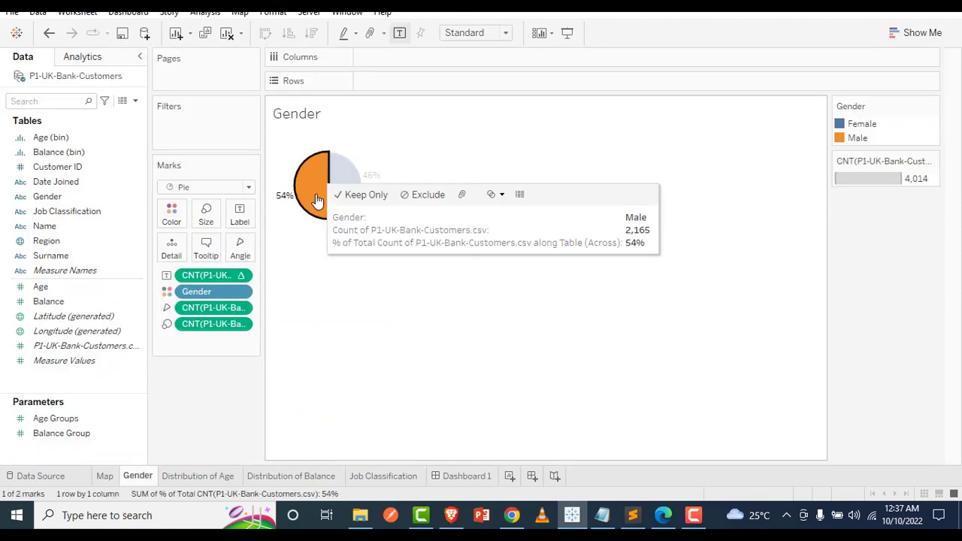
left_click(315, 259)
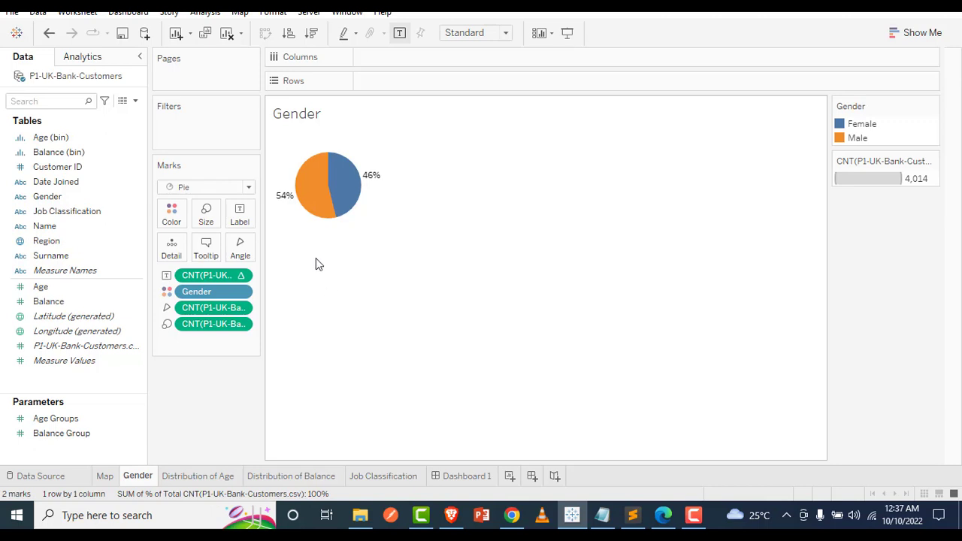
left_click(206, 215)
left_click_drag(235, 254, 224, 250)
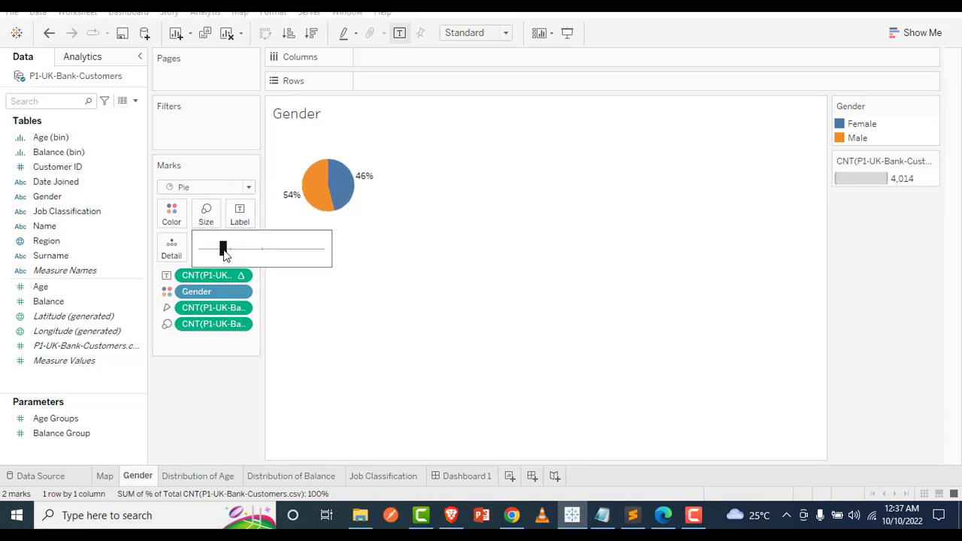
left_click(464, 477)
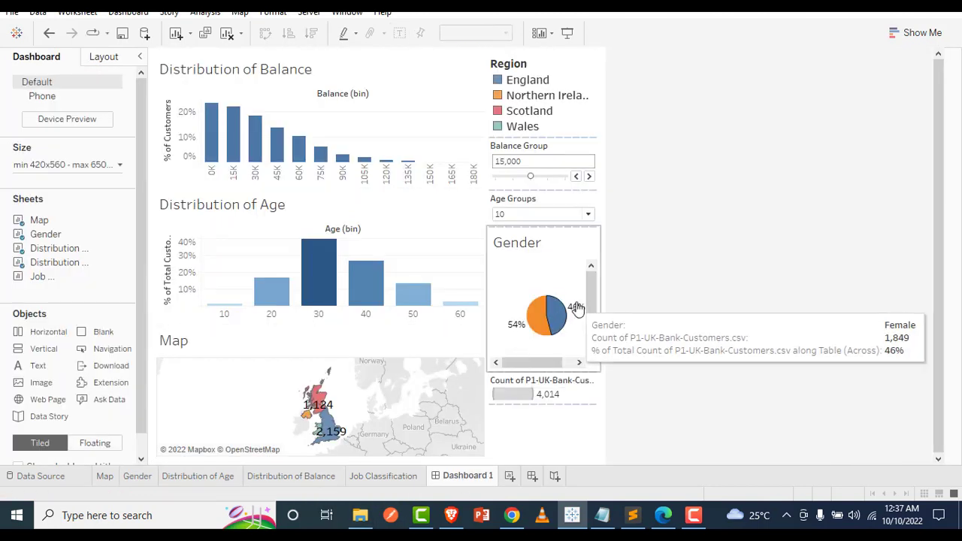
left_click(587, 219)
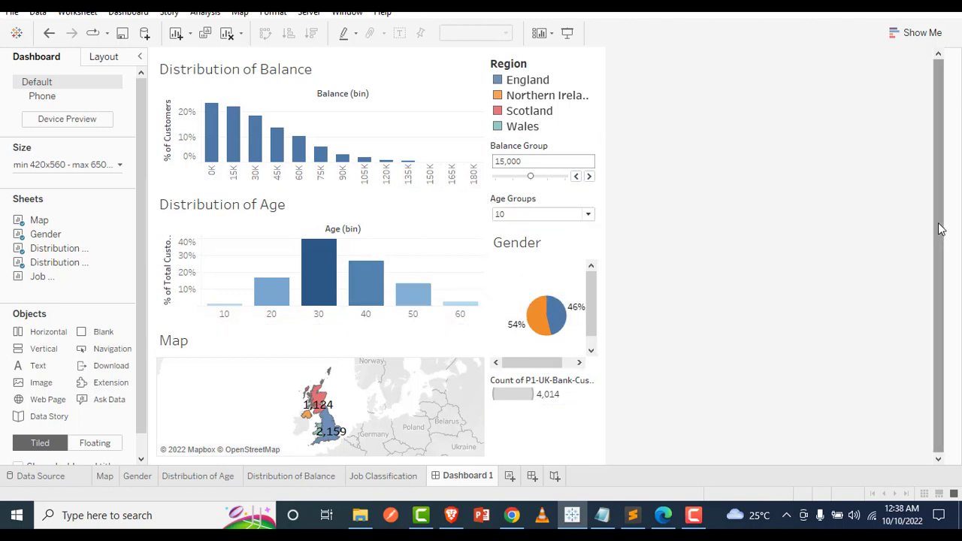
Add the Job Classification sheet across the full width below the Map and Gender sheets
left_click_drag(938, 225, 937, 239)
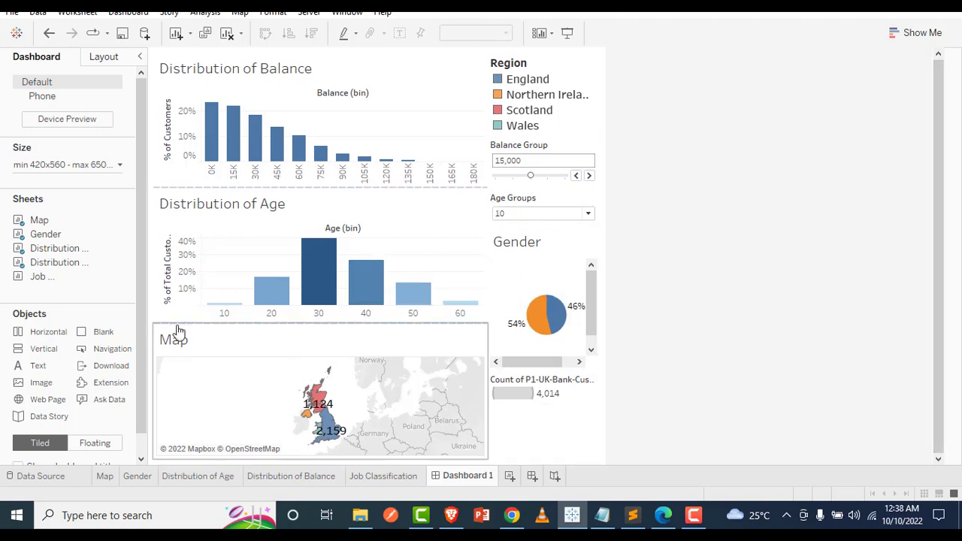
mouse_move(38, 274)
left_mouse_down()
mouse_move(383, 359)
mouse_move(584, 421)
mouse_move(559, 446)
left_mouse_up()
left_click_drag(560, 447, 560, 447)
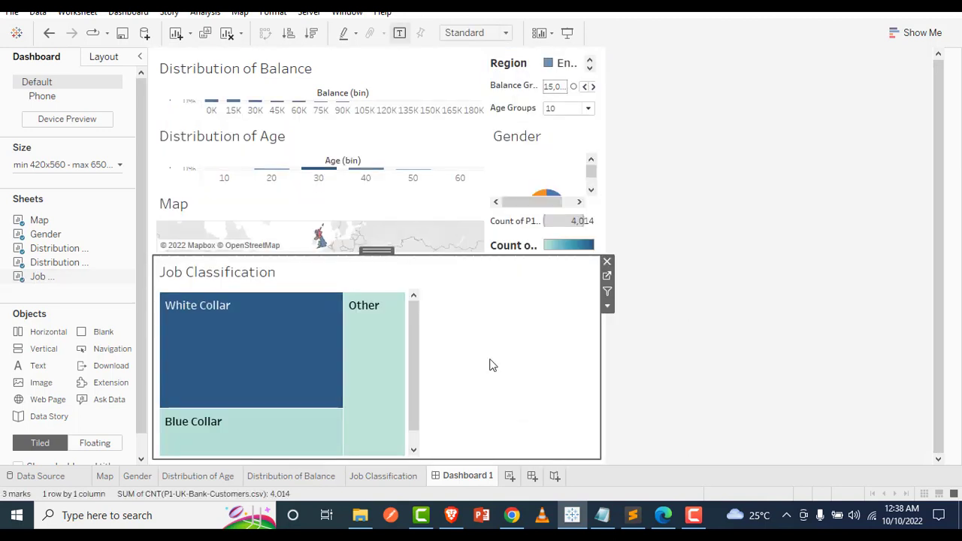
Swap the Map and Distribution of Age sheets so the Map sits directly below Distribution of Balance
left_click(349, 221)
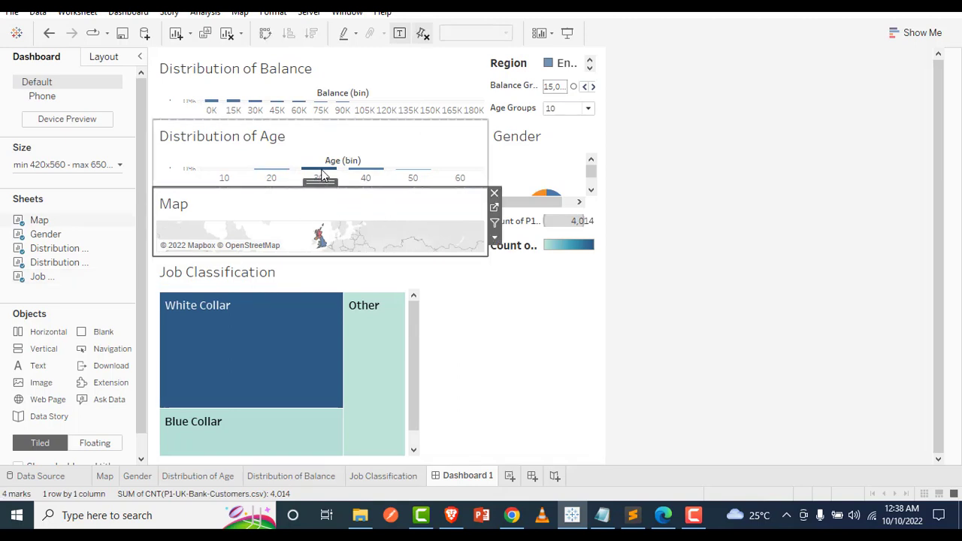
left_click_drag(321, 182, 315, 218)
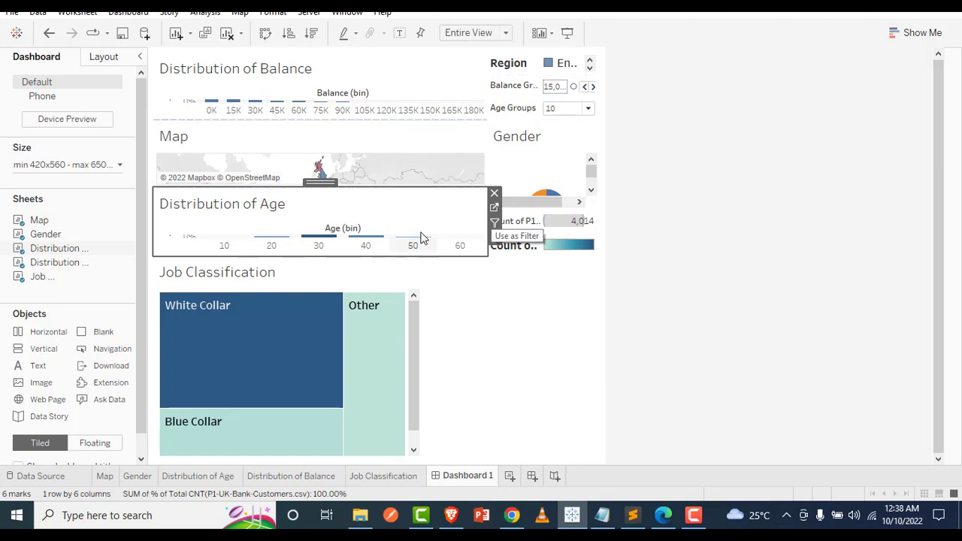
left_click(482, 180)
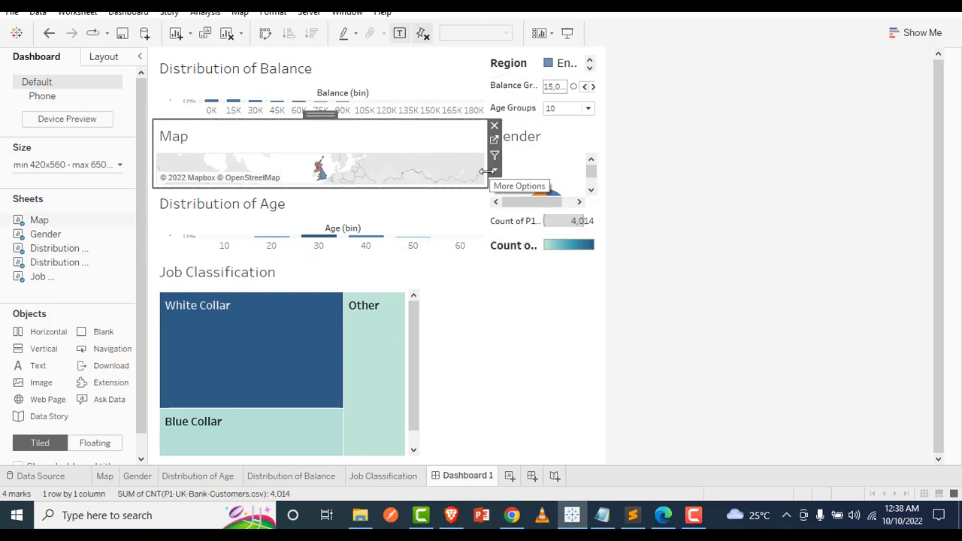
left_click_drag(490, 197, 319, 206)
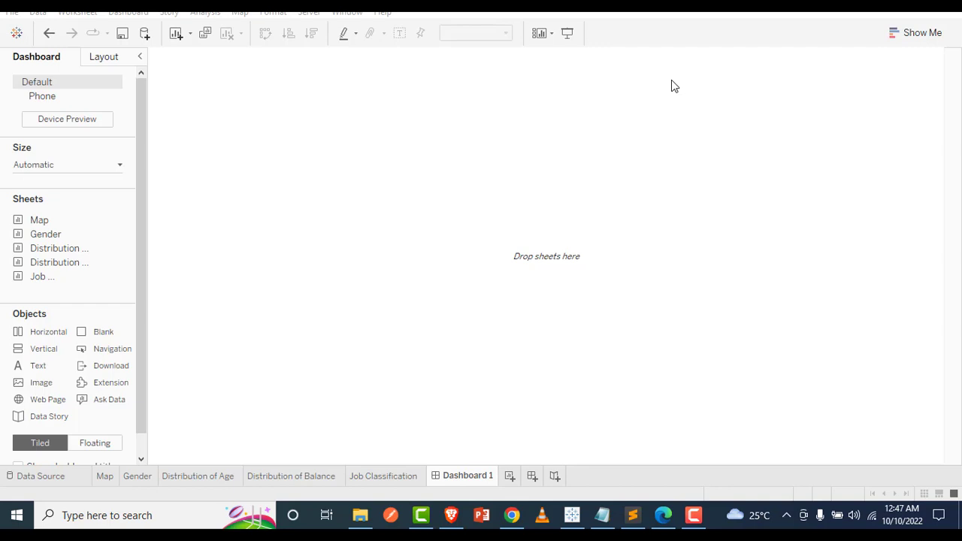
left_click_drag(142, 166, 137, 138)
left_click(109, 65)
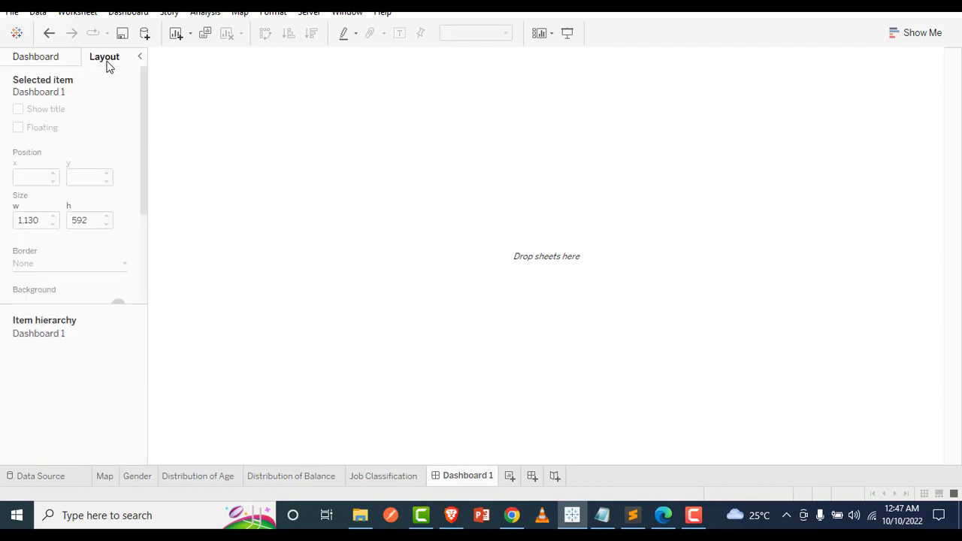
left_click(58, 62)
left_click(104, 59)
left_click(51, 68)
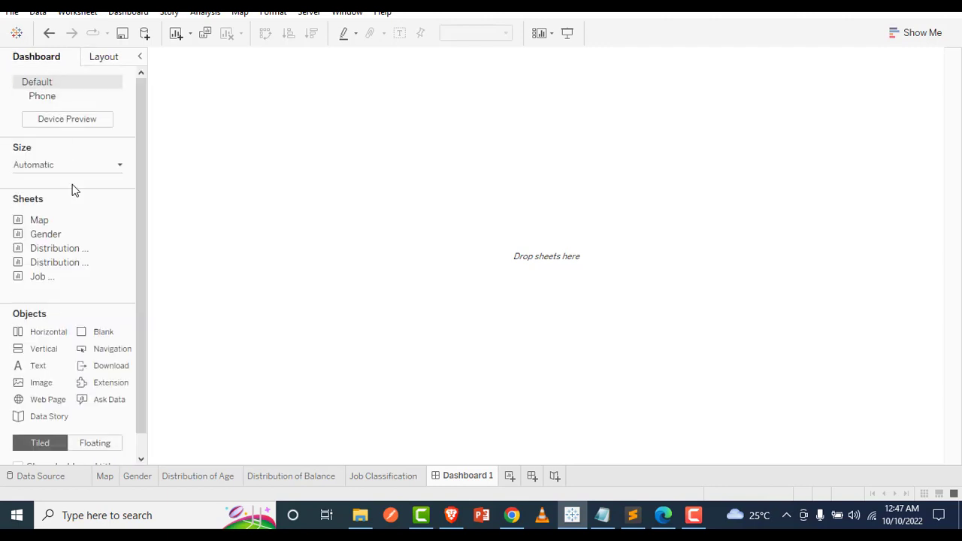
left_click(111, 60)
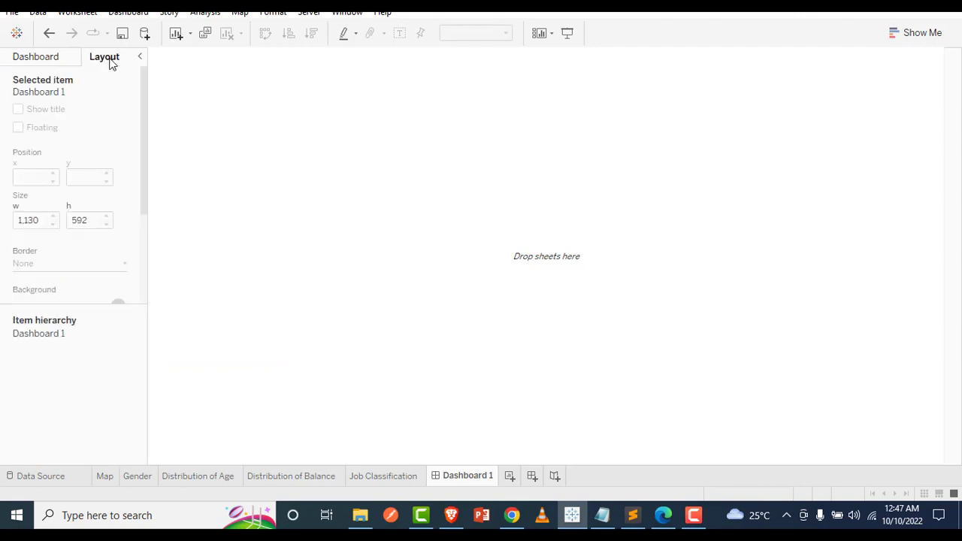
left_click(37, 57)
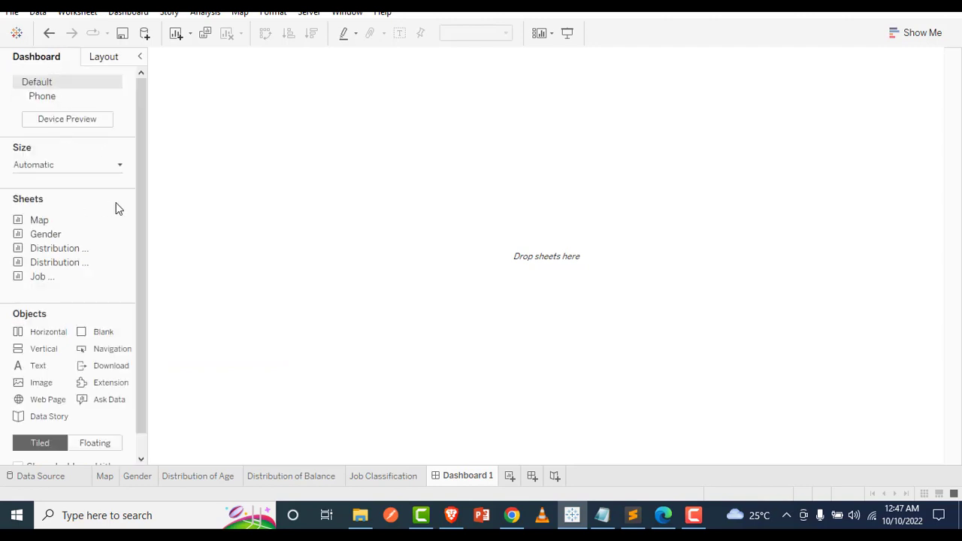
Try the Fixed size and Range options for the empty dashboard's size, and set it back to Automatic
left_click(120, 175)
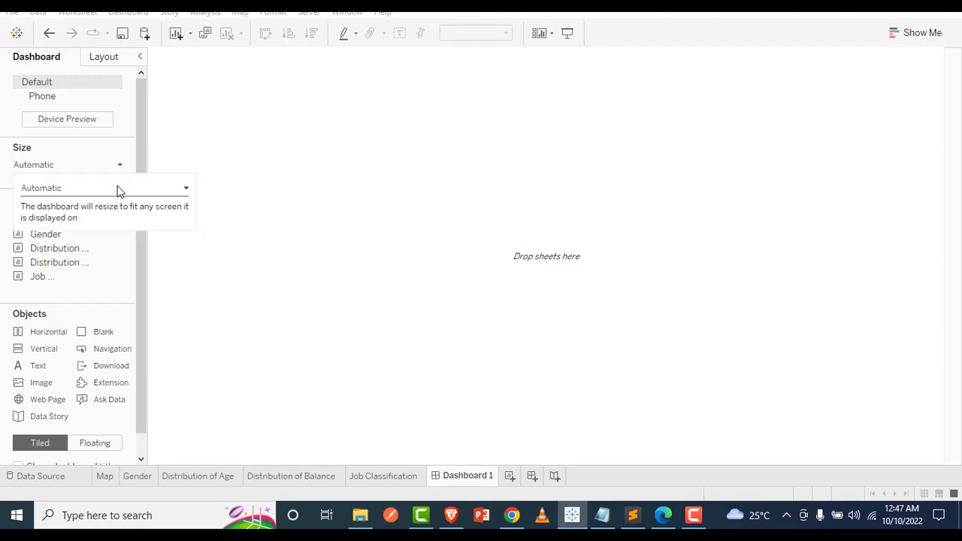
left_click(185, 192)
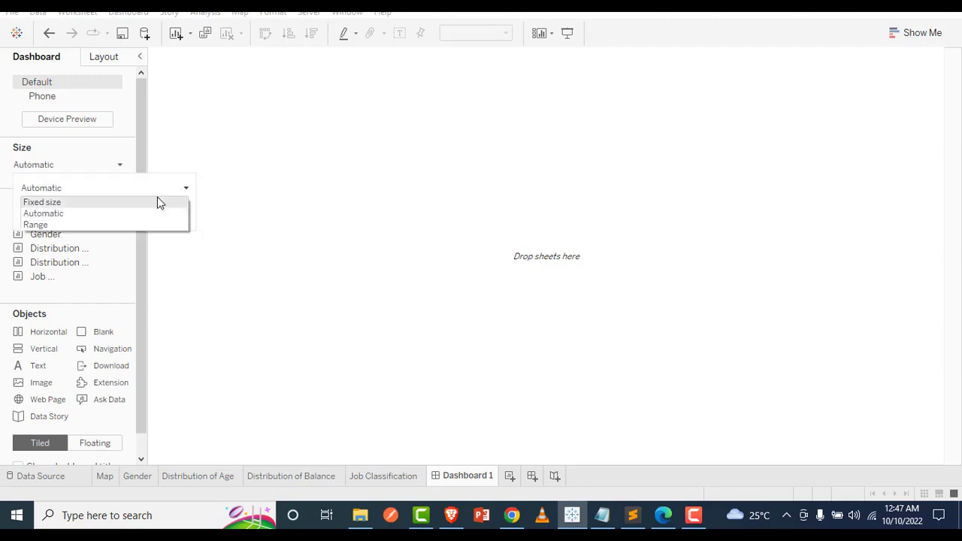
left_click(158, 201)
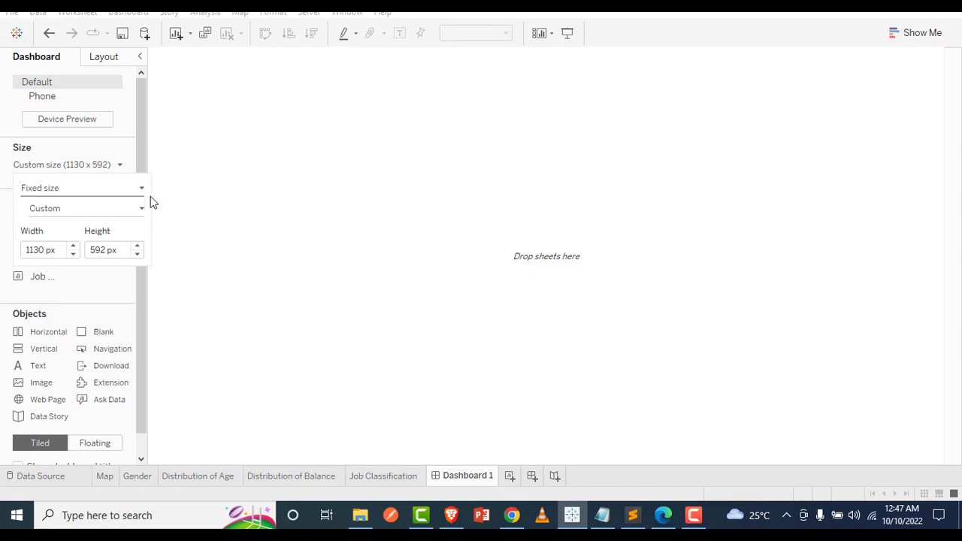
left_click(141, 188)
left_click(126, 226)
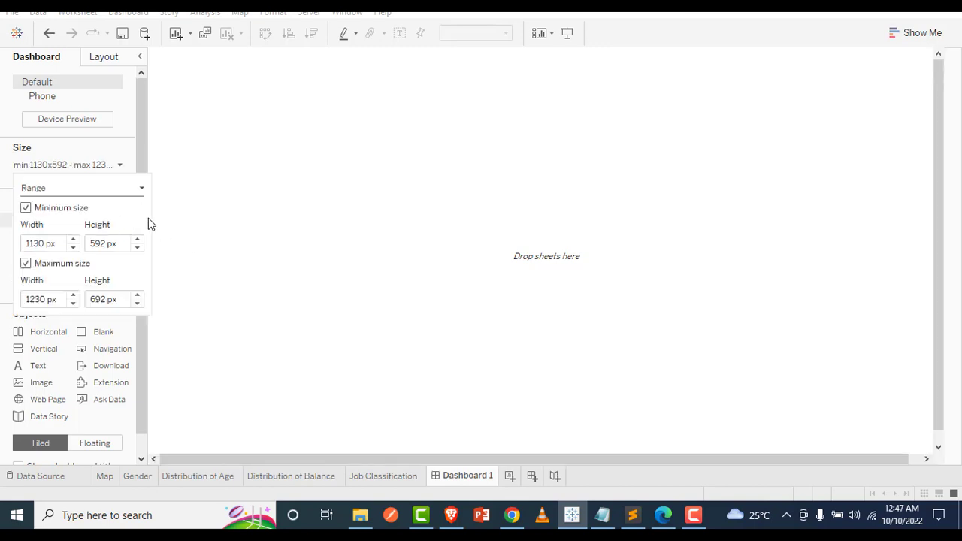
left_click(128, 165)
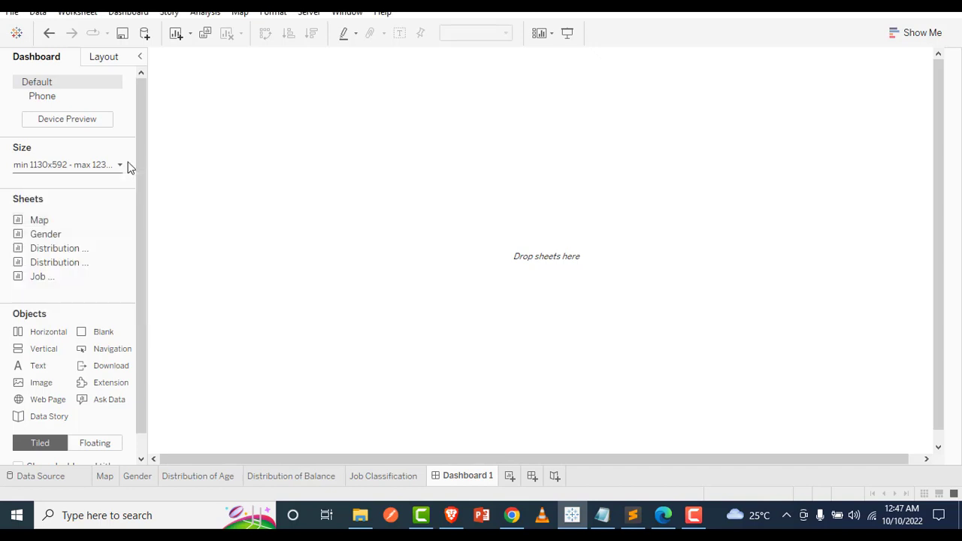
left_click(128, 168)
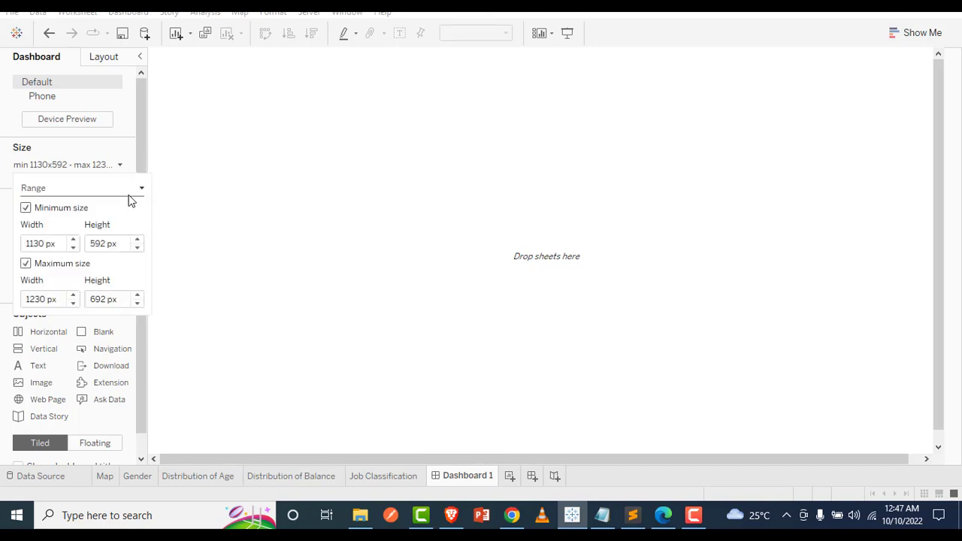
left_click(139, 189)
left_click(130, 214)
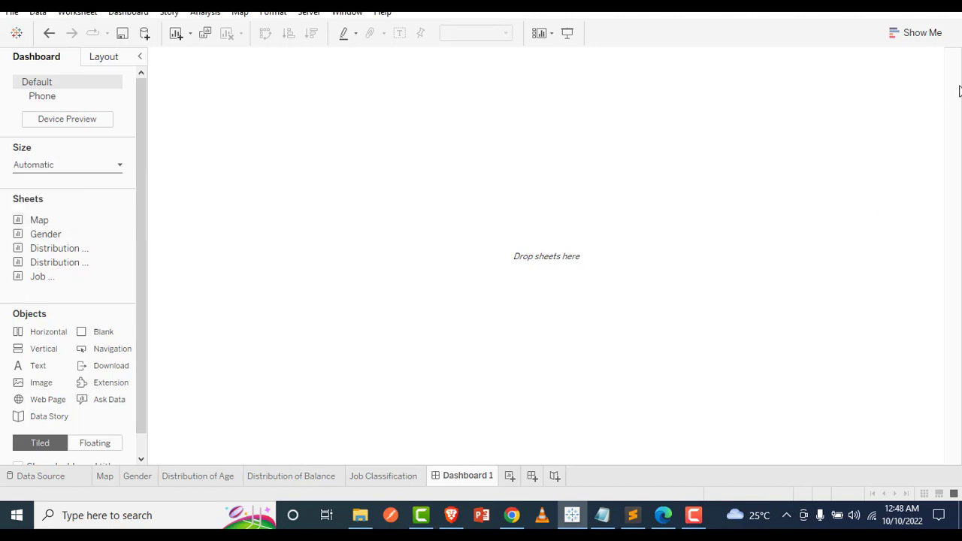
left_click(931, 41)
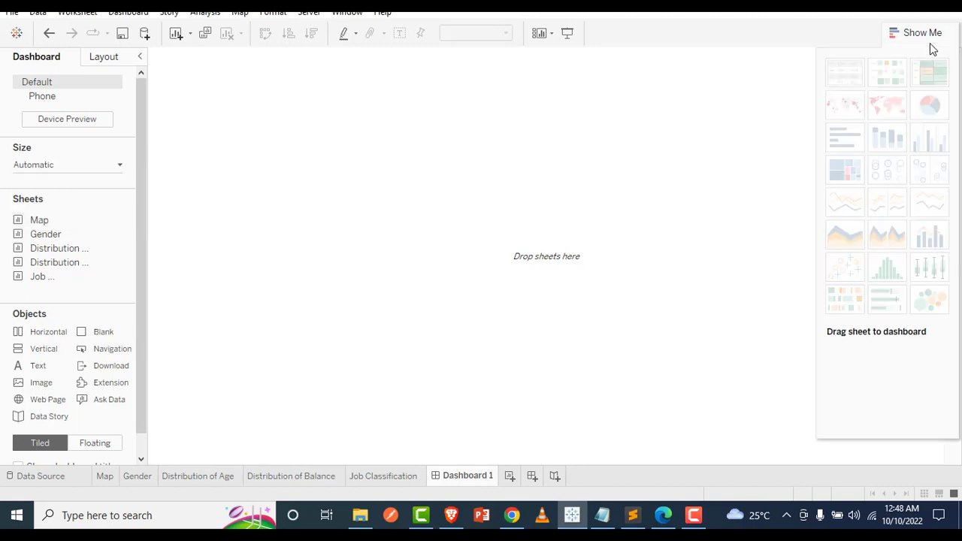
left_click(930, 43)
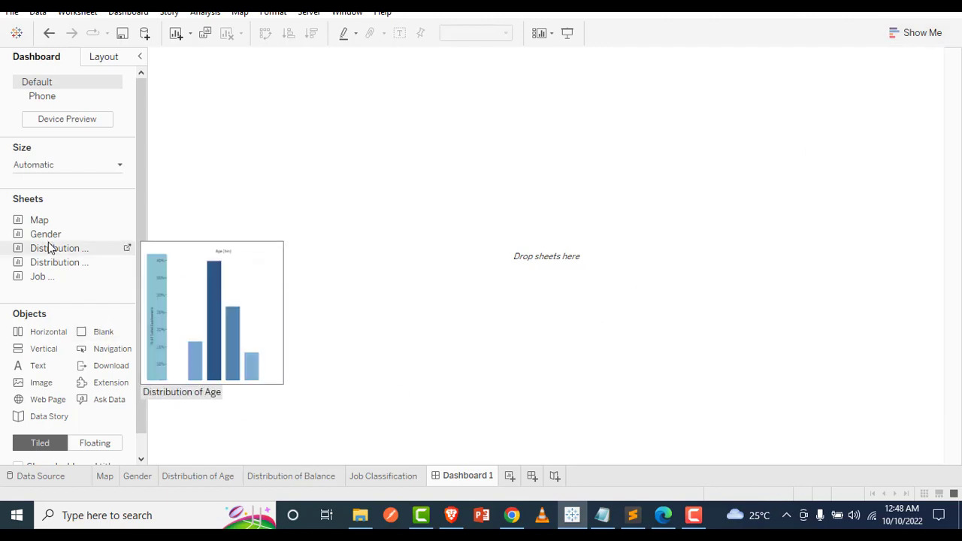
Place the Map sheet on the empty dashboard
left_click_drag(30, 219, 284, 211)
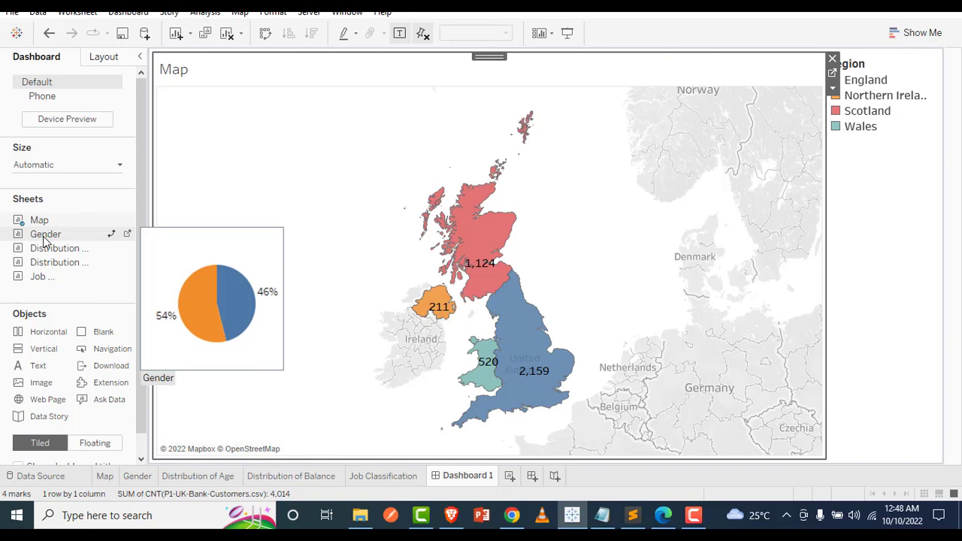
Try placing the Distribution of Age sheet above the Map, and undo the placement
mouse_move(48, 257)
left_mouse_down()
mouse_move(283, 206)
mouse_move(440, 196)
left_mouse_up()
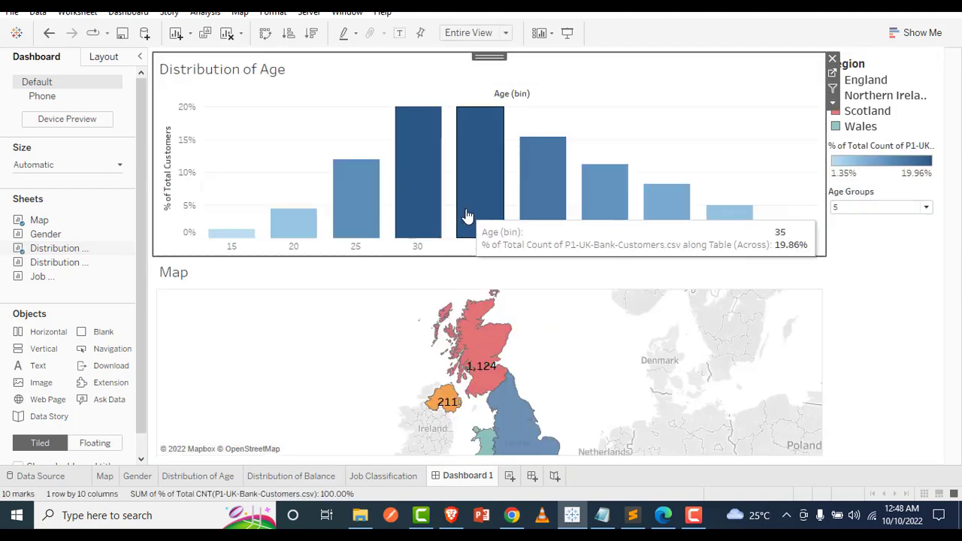
key("ctrl+z")
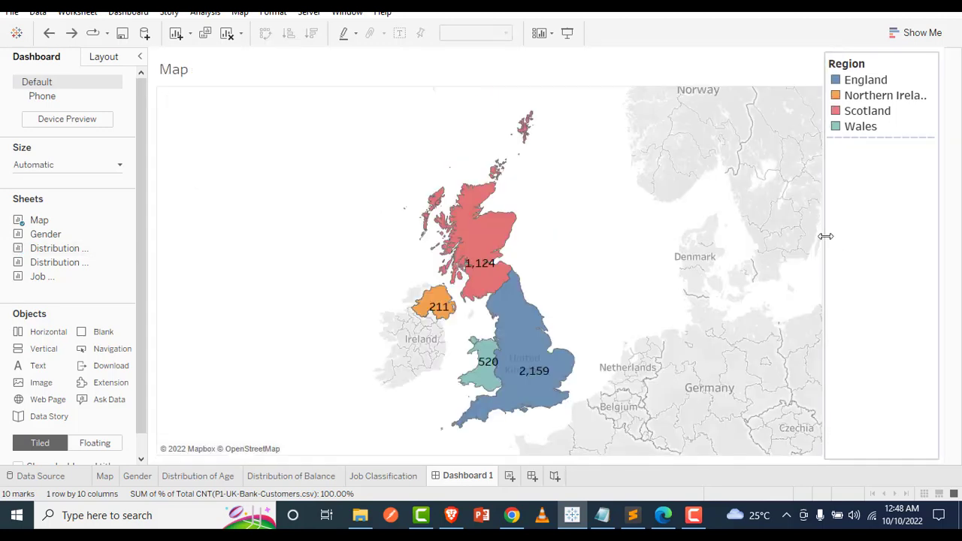
Narrow the legend column slightly and place the Distribution of Age sheet to the right of the Map
mouse_move(825, 236)
left_mouse_down()
mouse_move(804, 236)
mouse_move(830, 236)
left_mouse_up()
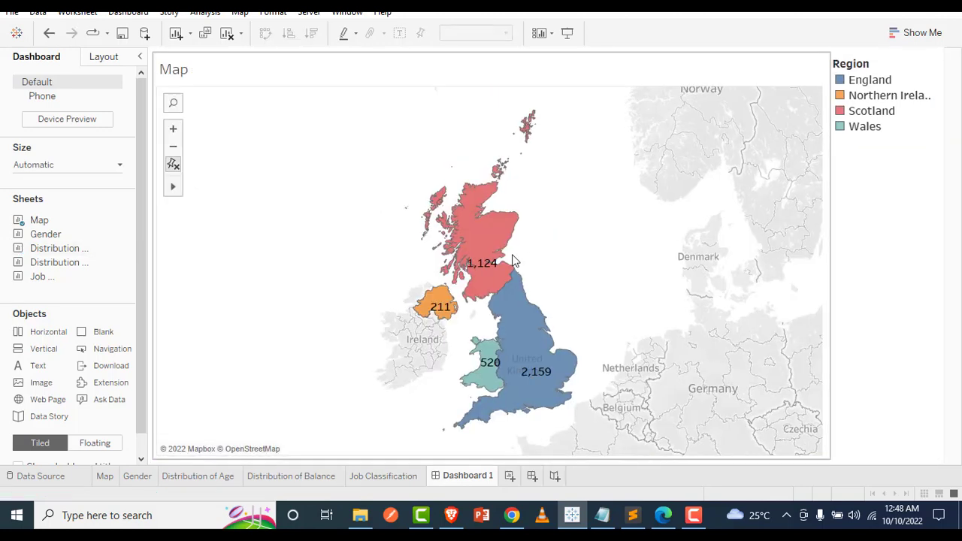
mouse_move(82, 235)
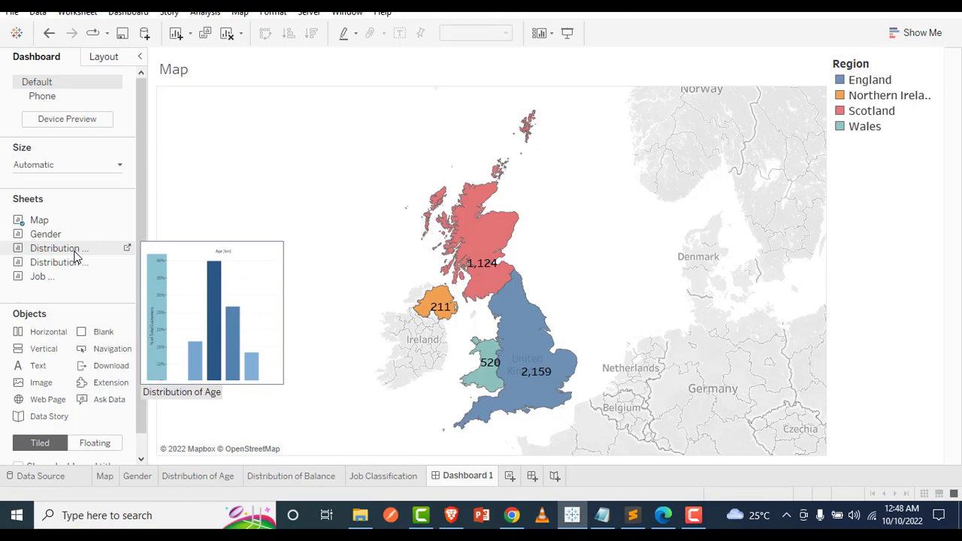
left_click_drag(75, 256, 553, 256)
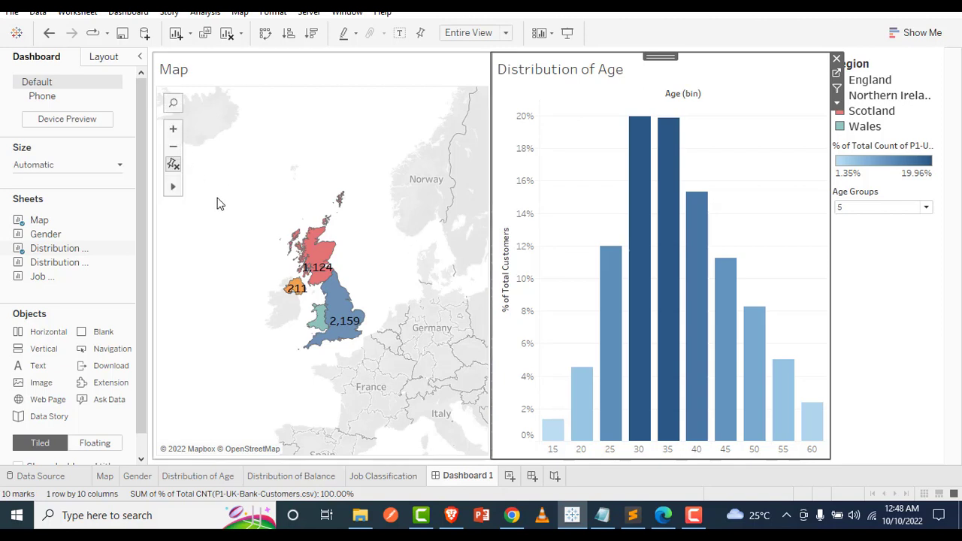
Place the Distribution of Balance sheet directly below Distribution of Age, and widen both charts by narrowing the Map
mouse_move(52, 270)
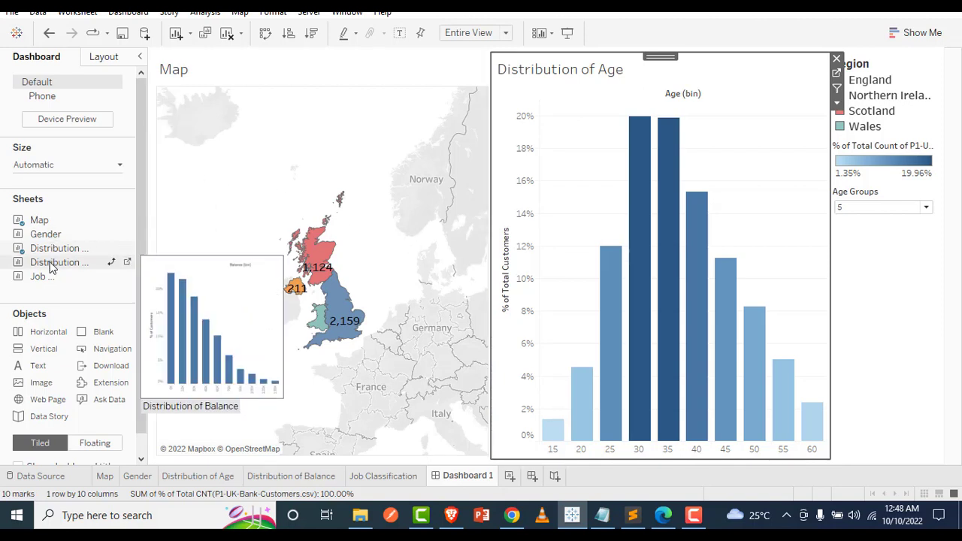
left_click_drag(52, 268, 643, 315)
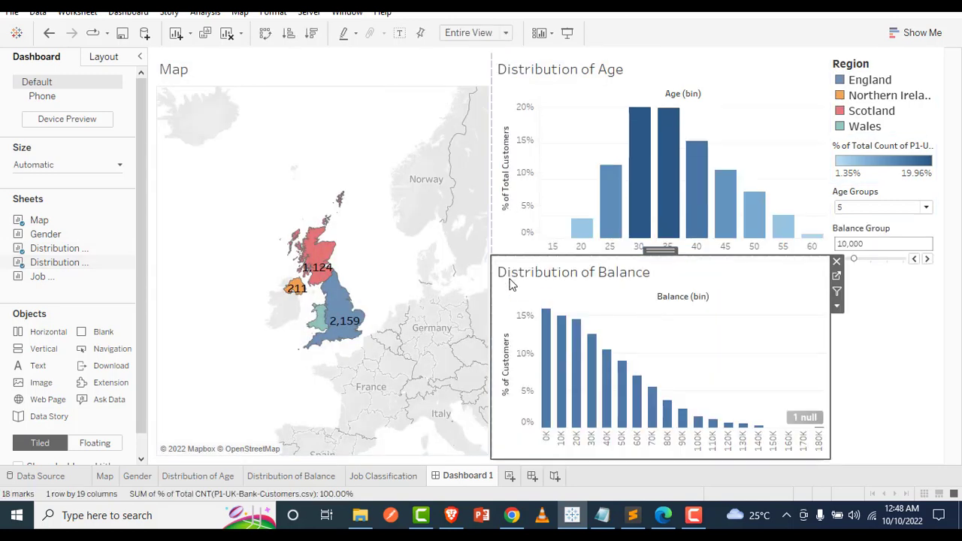
left_click_drag(492, 245, 380, 256)
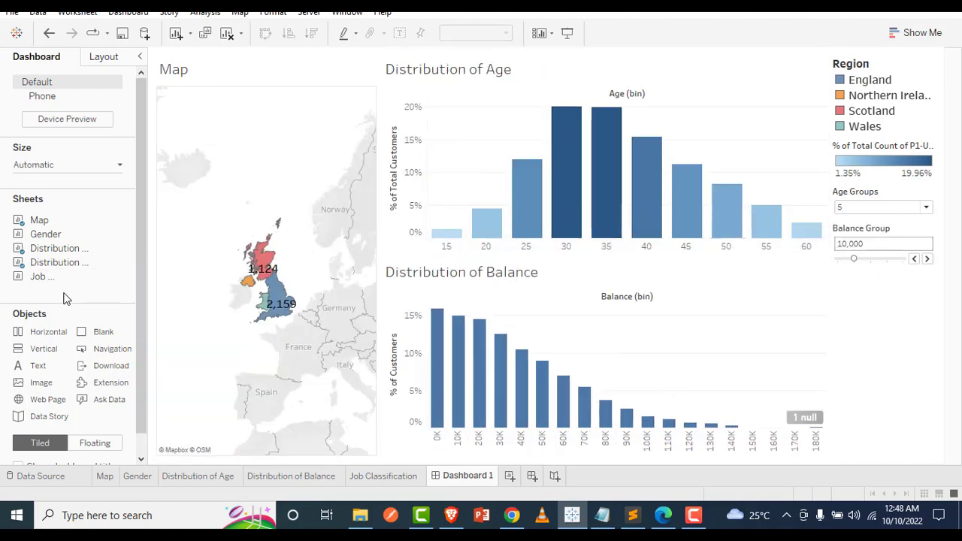
Place the Gender sheet below the Balance Group control, and widen the column holding the legends and parameters
mouse_move(54, 238)
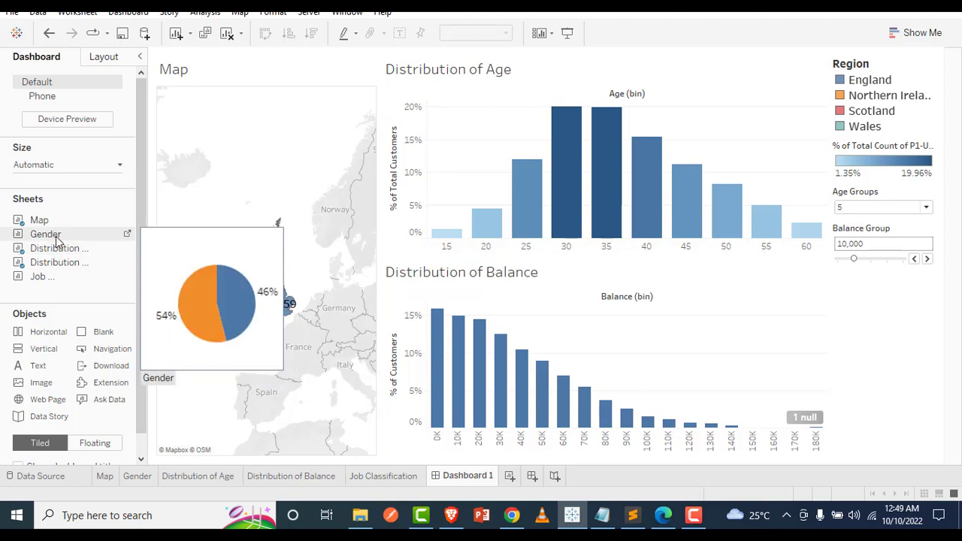
mouse_move(64, 280)
left_click_drag(61, 237, 860, 300)
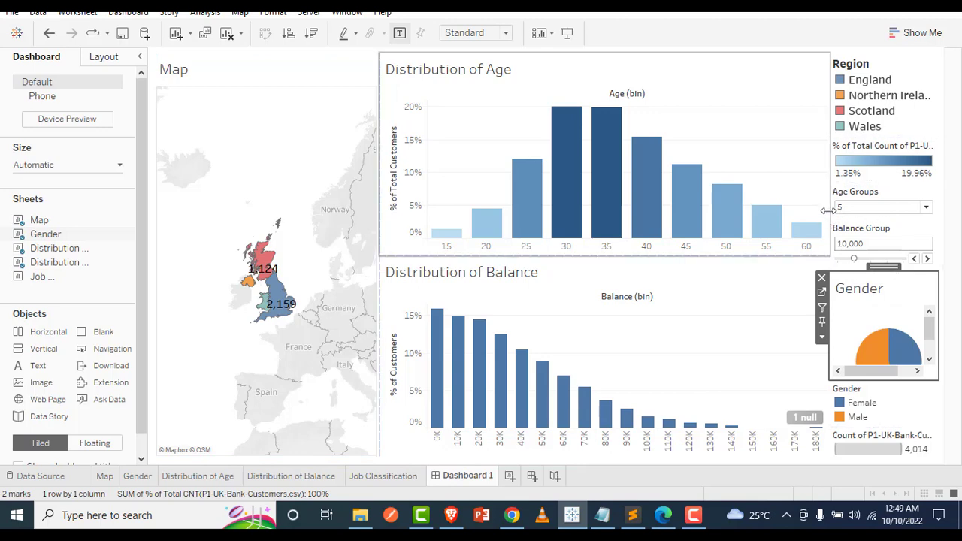
left_click(821, 210)
left_click_drag(821, 211, 645, 248)
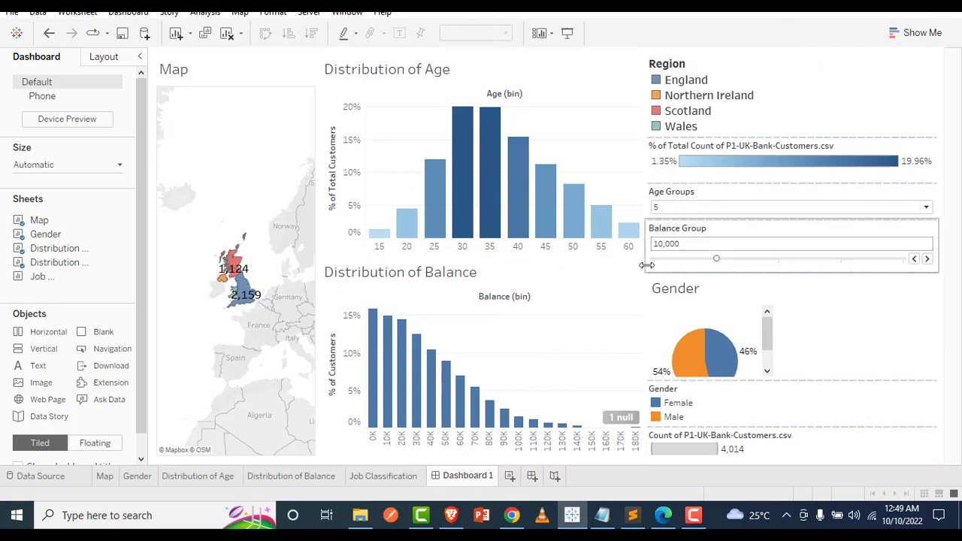
left_click_drag(646, 265, 768, 254)
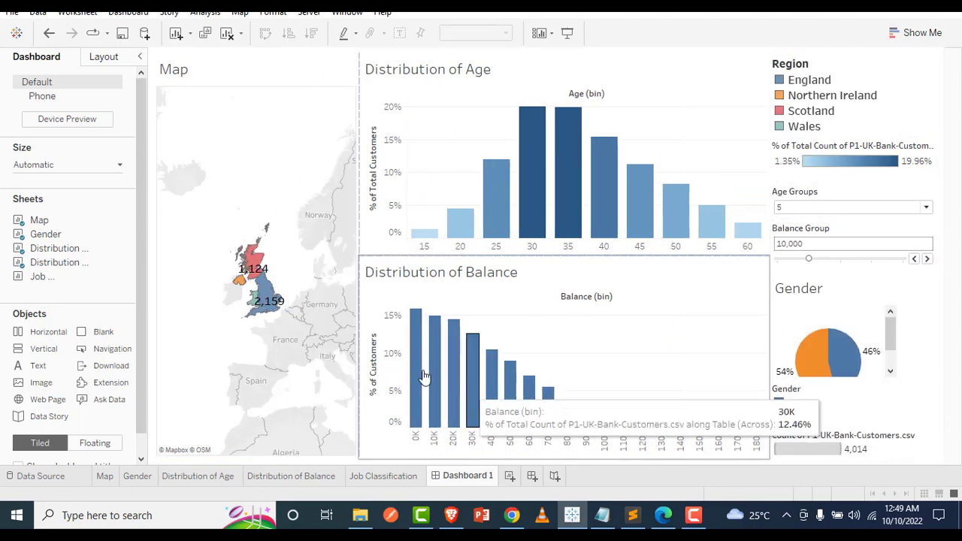
Widen the Map against the two distribution charts and zoom it in so the whole United Kingdom fills its area
left_click_drag(359, 310, 436, 308)
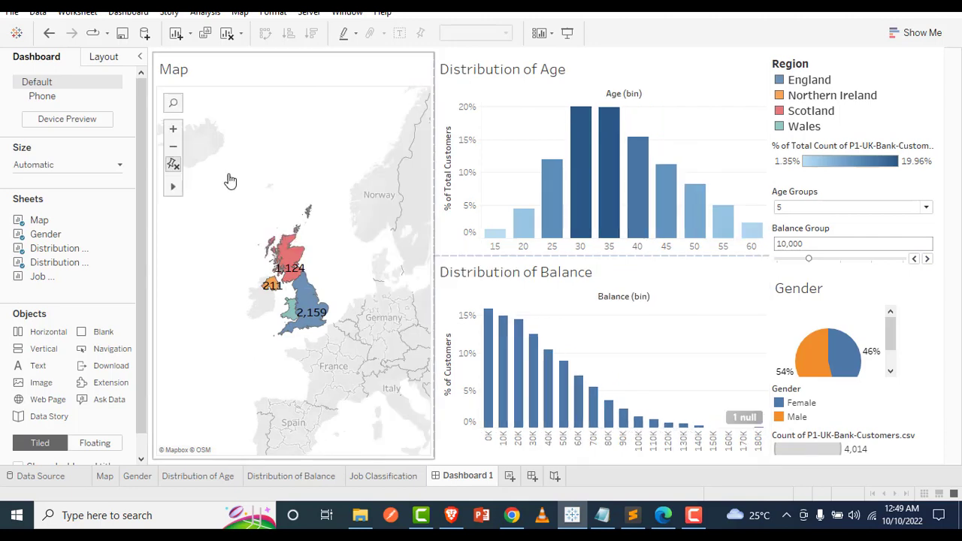
left_click(173, 129)
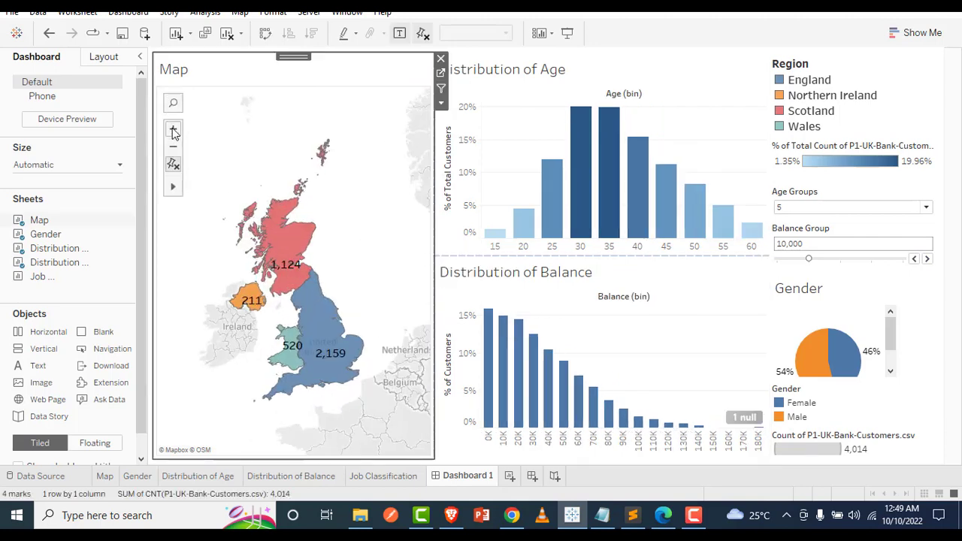
left_click(173, 131)
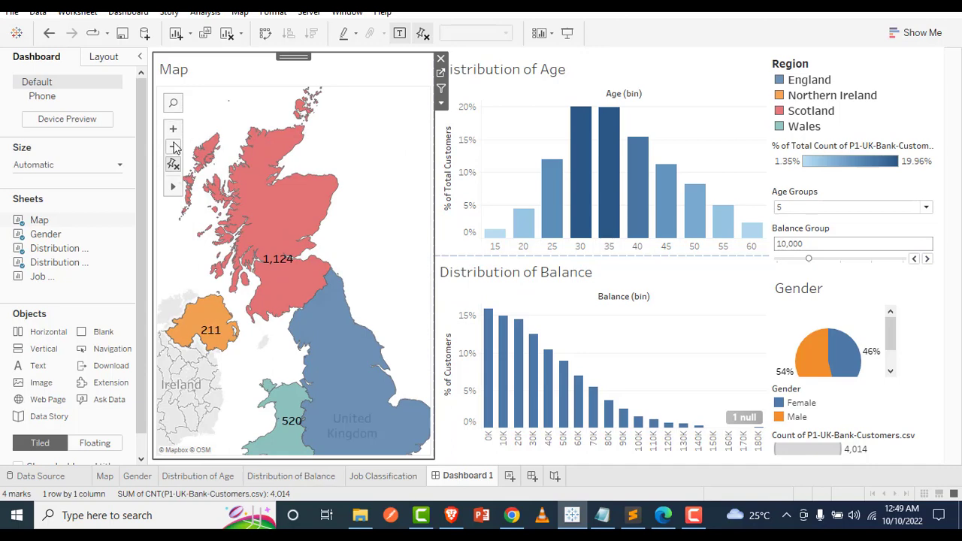
left_click(174, 148)
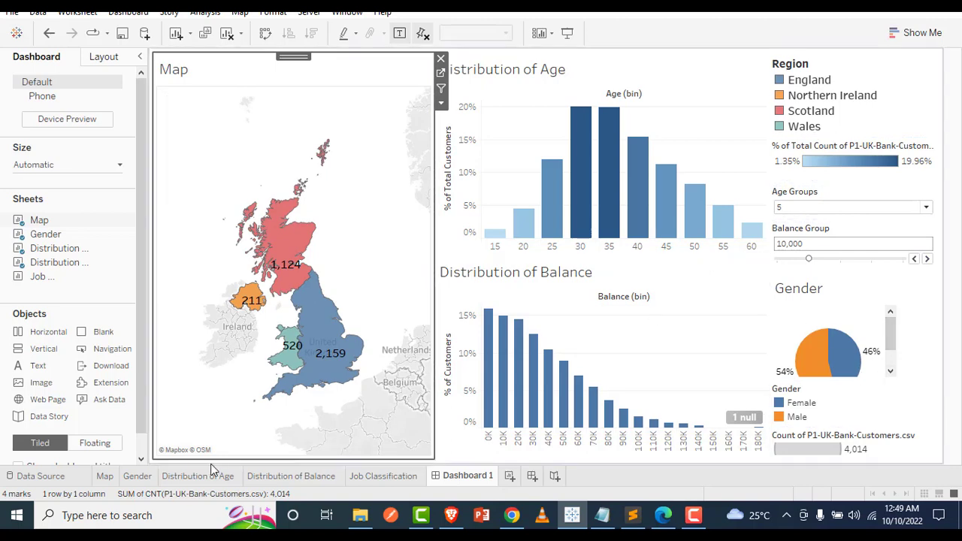
Reduce the pie size on the Gender worksheet, and bring the whole pie into view on Dashboard 1
left_click(133, 478)
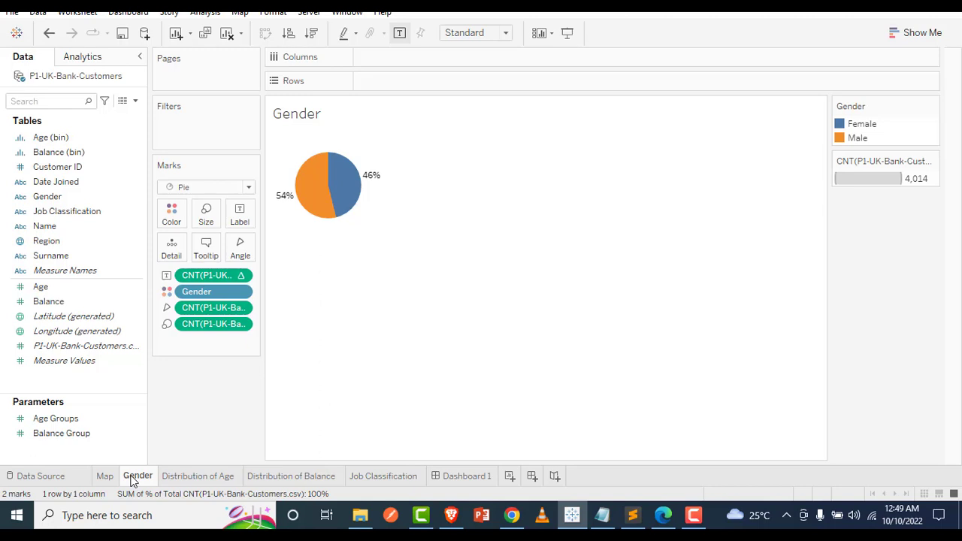
left_click(209, 218)
left_click_drag(238, 249, 229, 251)
left_click(389, 251)
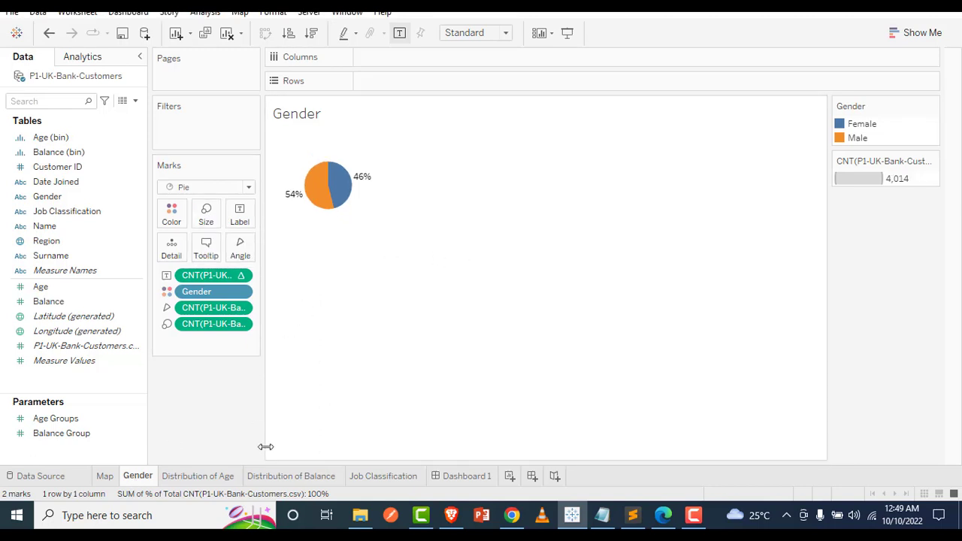
left_click(467, 476)
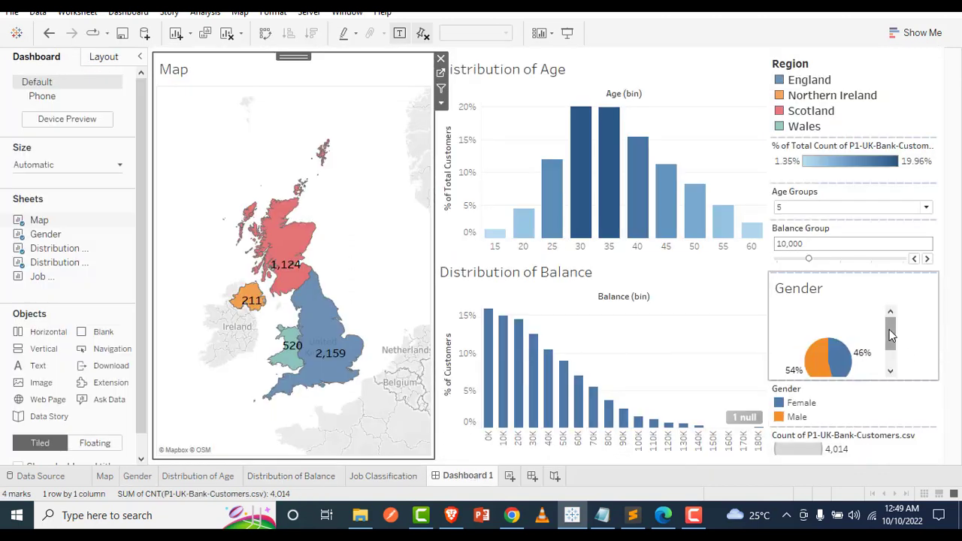
left_click_drag(891, 331, 897, 365)
scroll(896, 359, "down", 2)
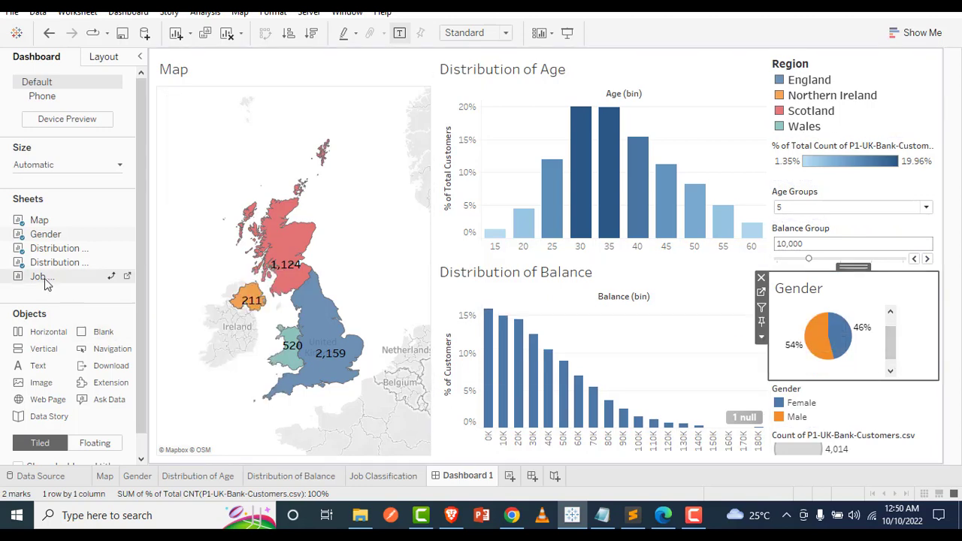
Try placing the Job Classification sheet across the full width below the other dashboard charts, and undo the placement
mouse_move(45, 277)
left_mouse_down()
mouse_move(621, 381)
mouse_move(848, 445)
left_mouse_up()
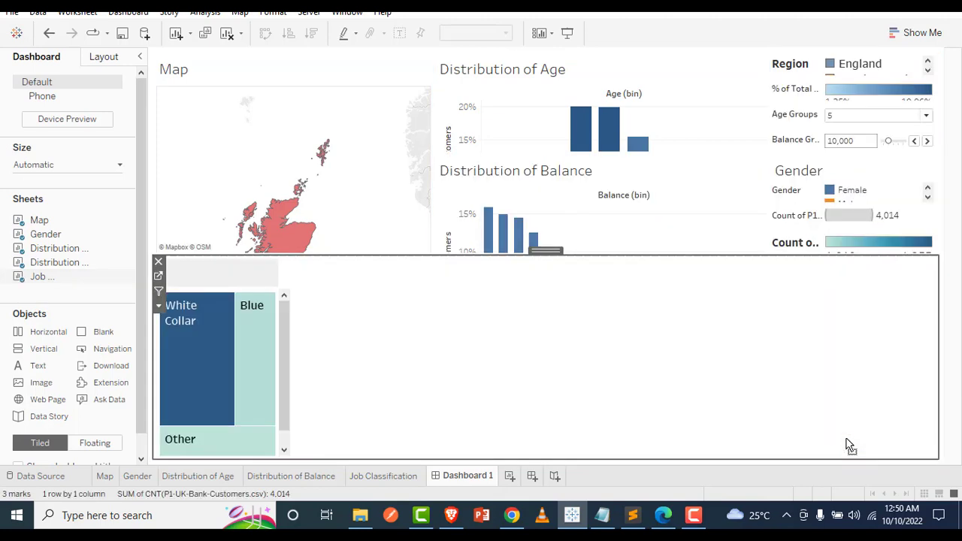
key("ctrl+z")
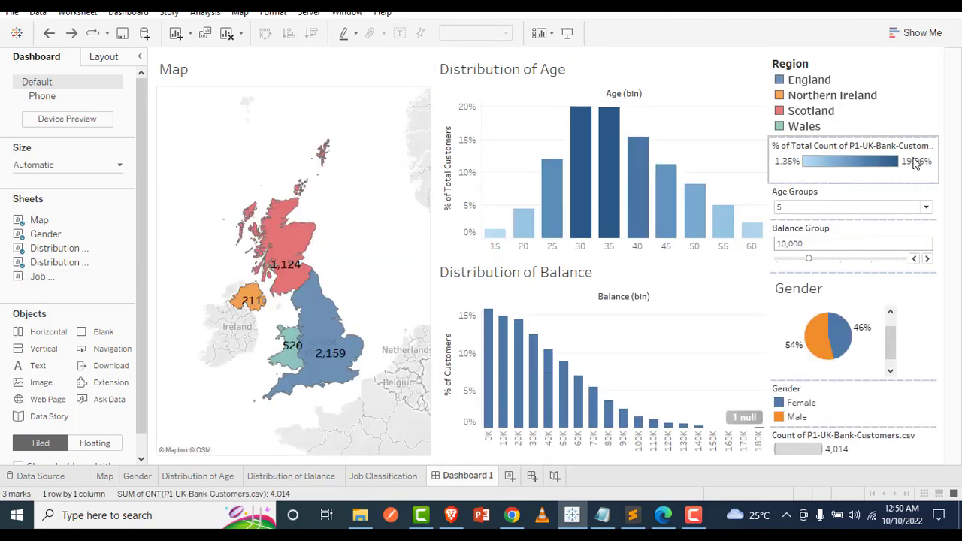
Remove the % of Total Count color legend, the Gender legend and the Count size legend from the dashboard, keeping the Region legend
right_click(933, 145)
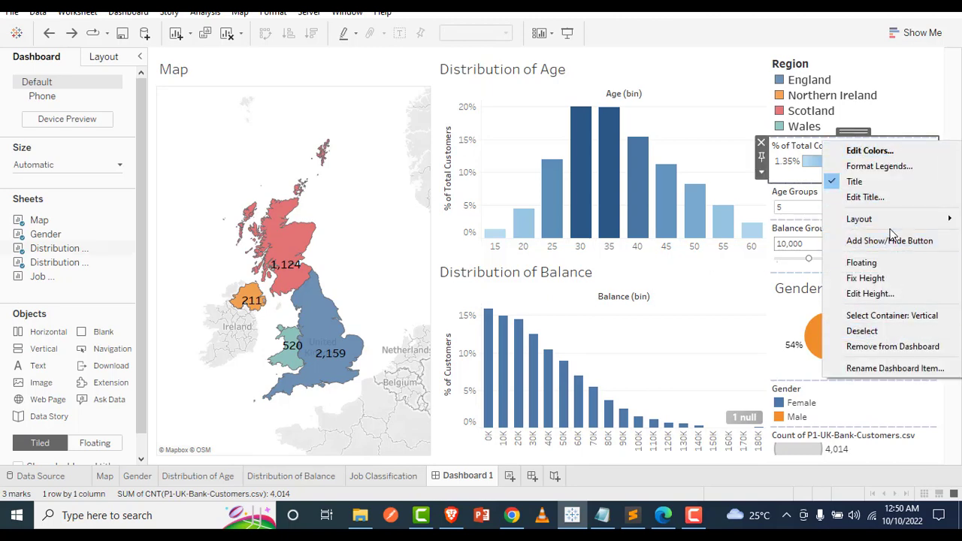
left_click(891, 347)
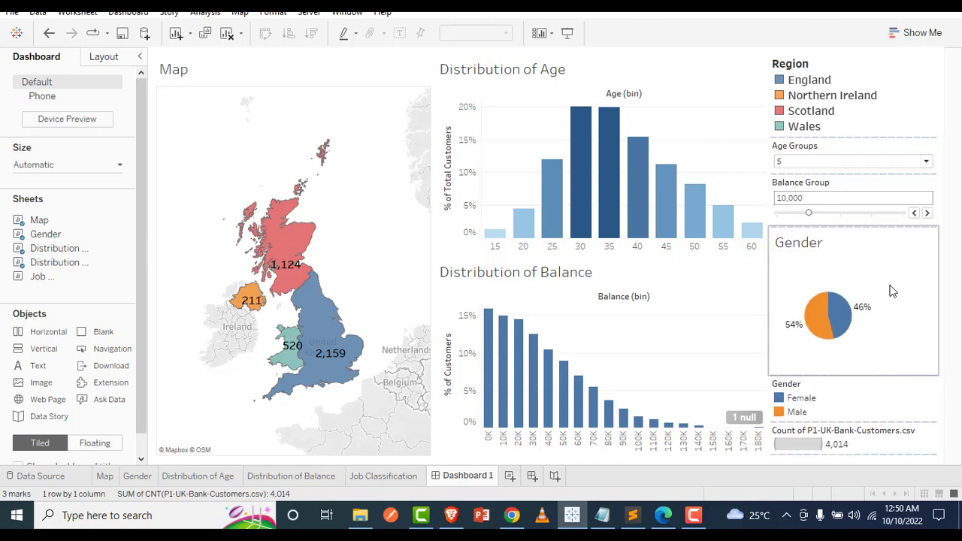
left_click(928, 391)
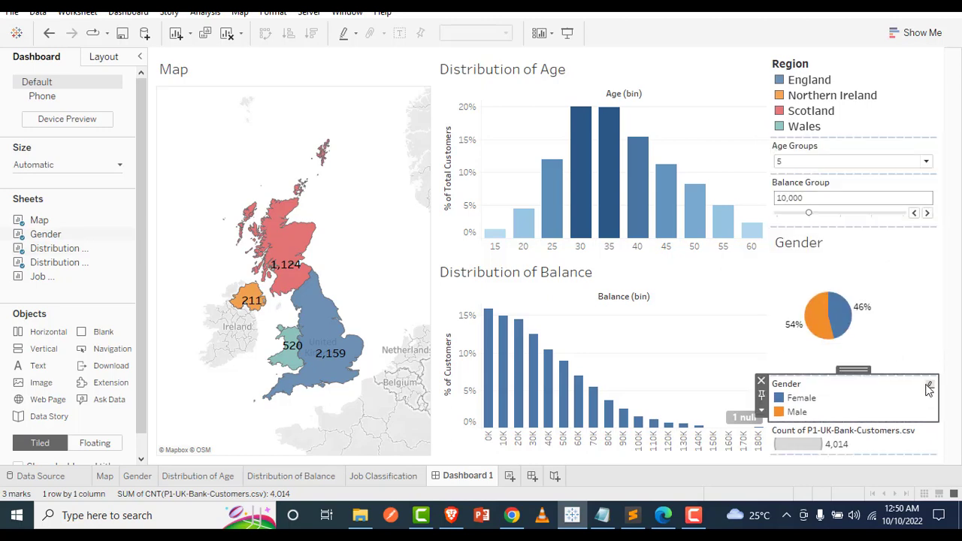
left_click(929, 387)
left_click(906, 354)
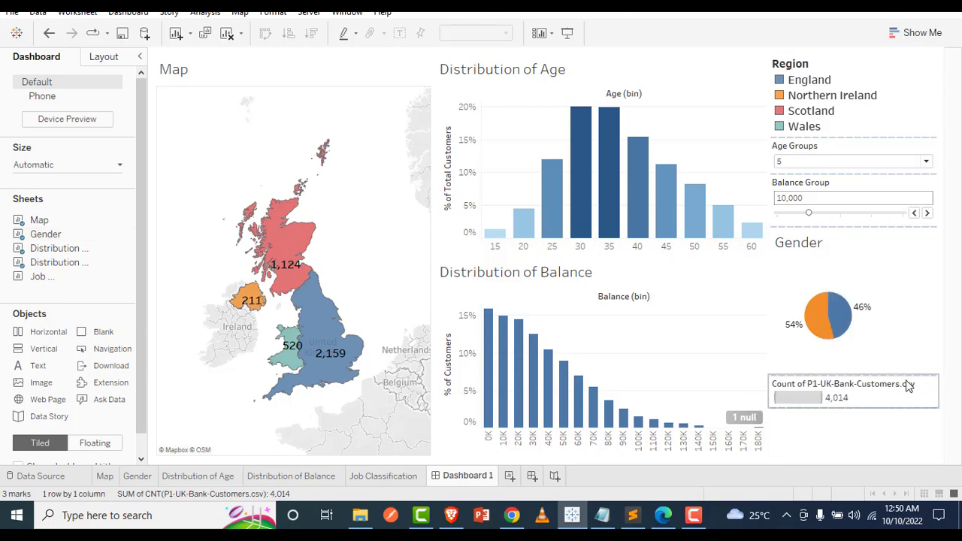
right_click(916, 385)
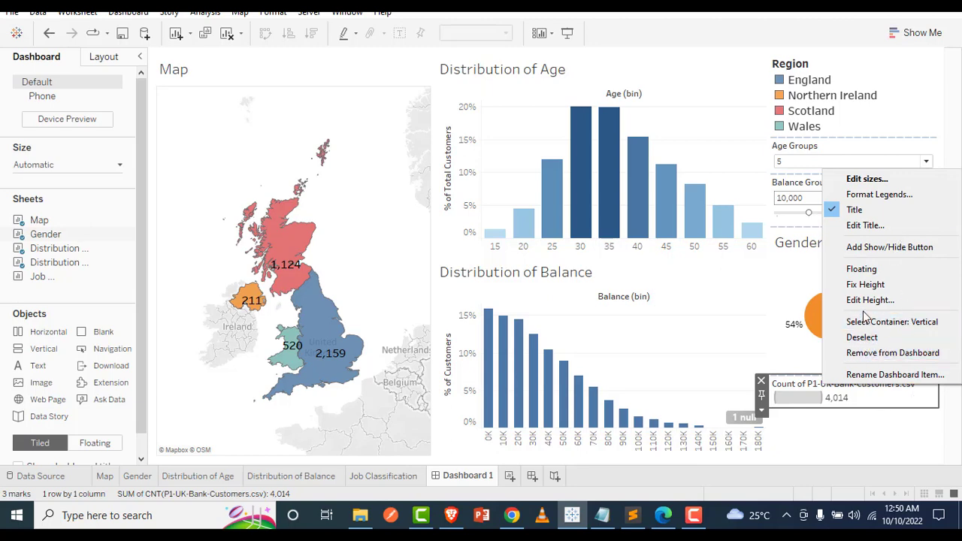
left_click(881, 357)
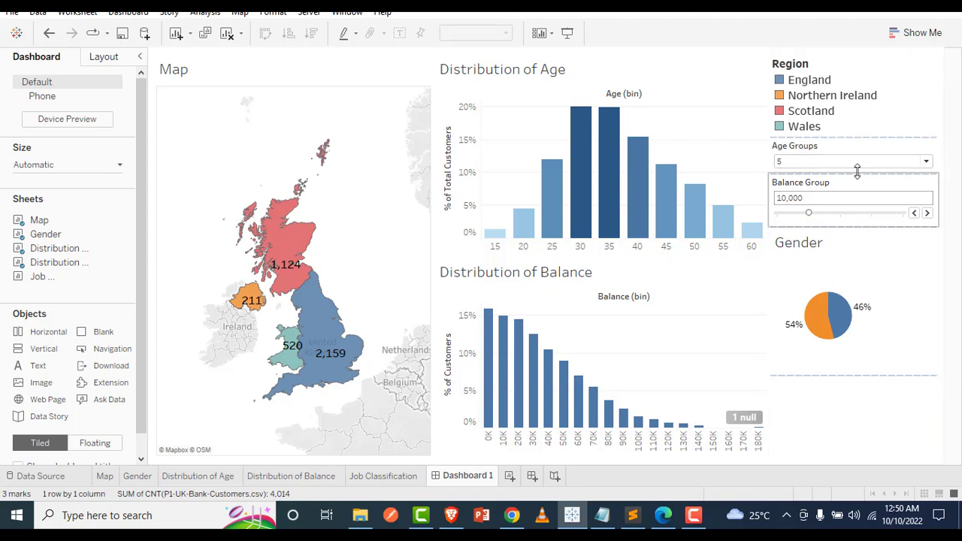
right_click(925, 64)
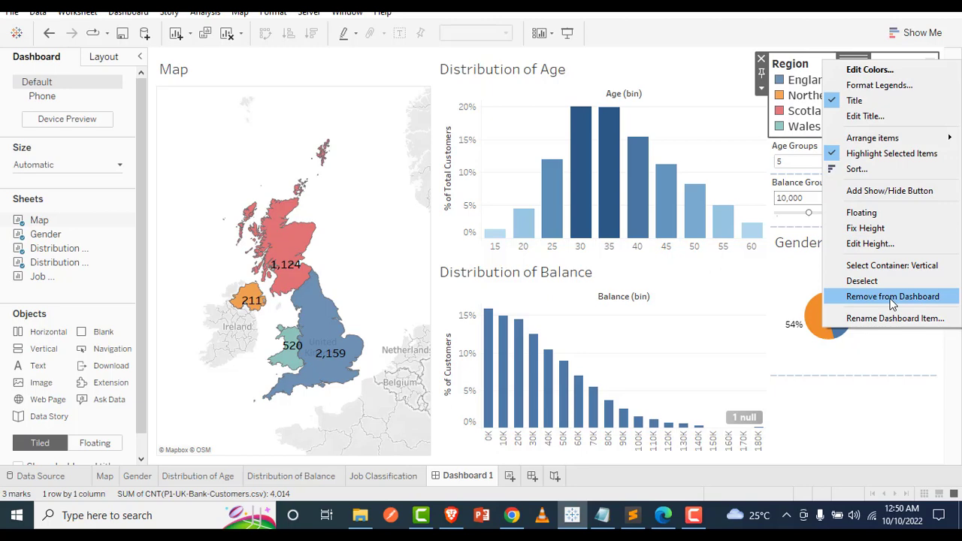
left_click(887, 397)
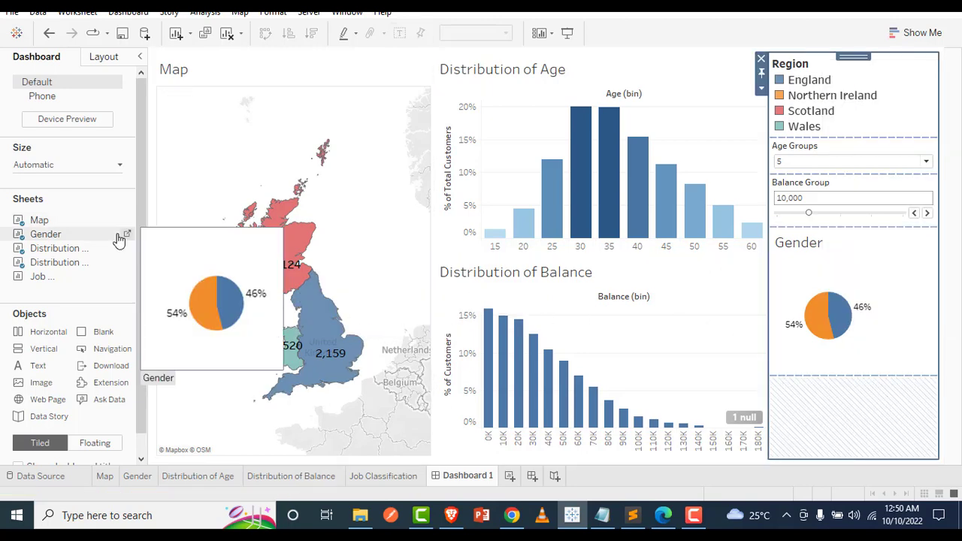
Place the Job Classification sheet below the Gender chart and check its treemap on the source worksheet
left_click_drag(39, 277, 823, 406)
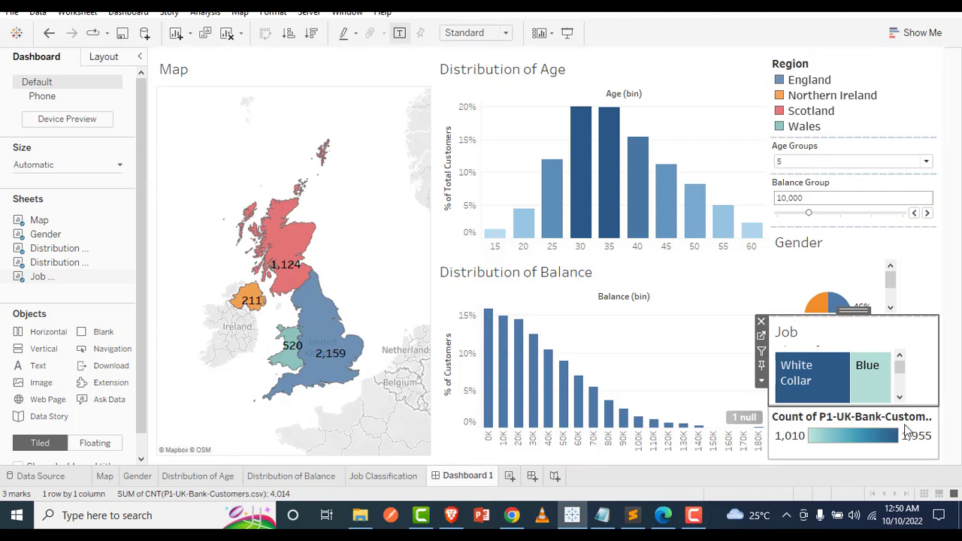
left_click(920, 268)
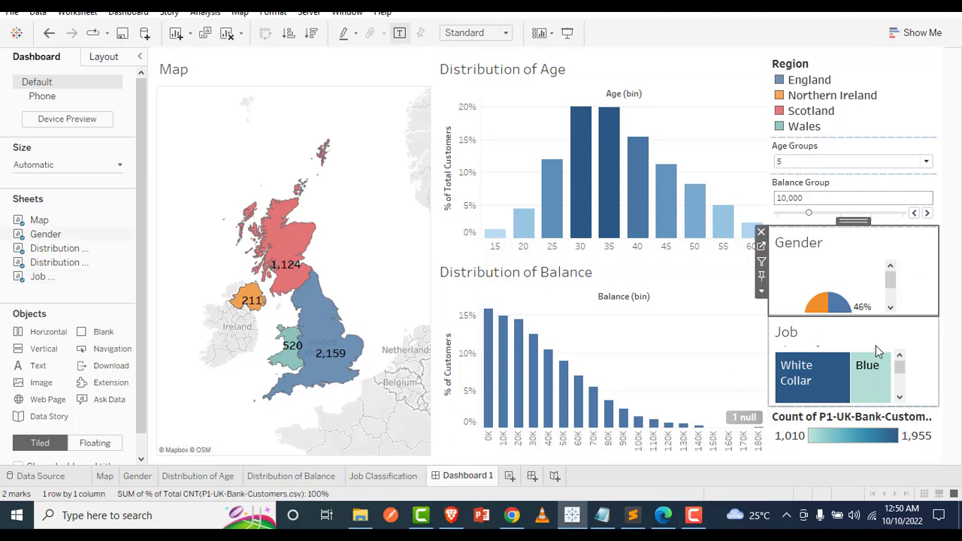
left_click_drag(901, 367, 903, 400)
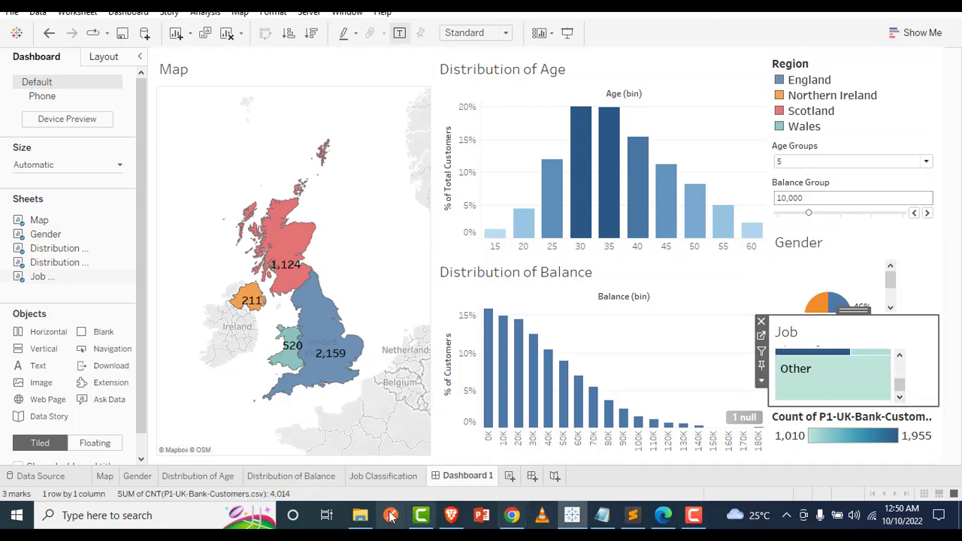
left_click(359, 477)
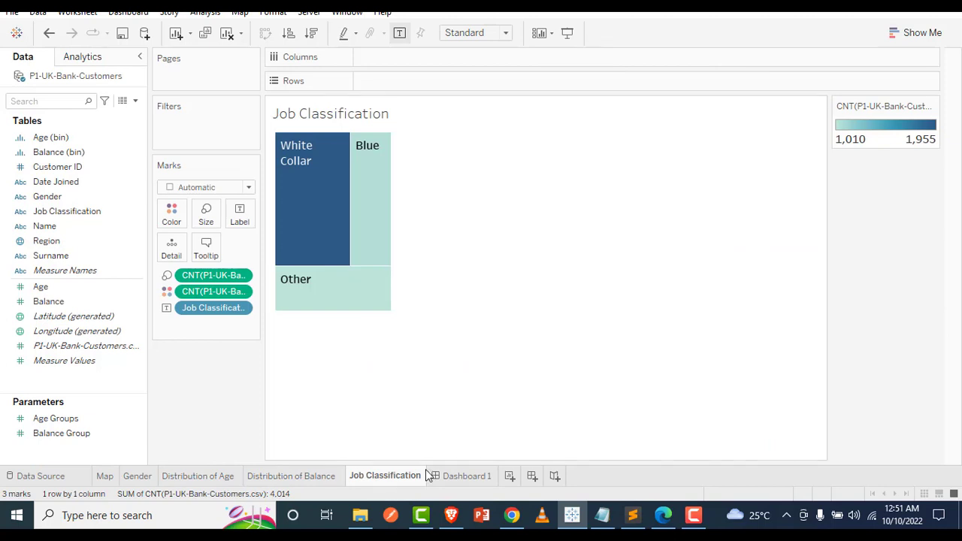
left_click(447, 478)
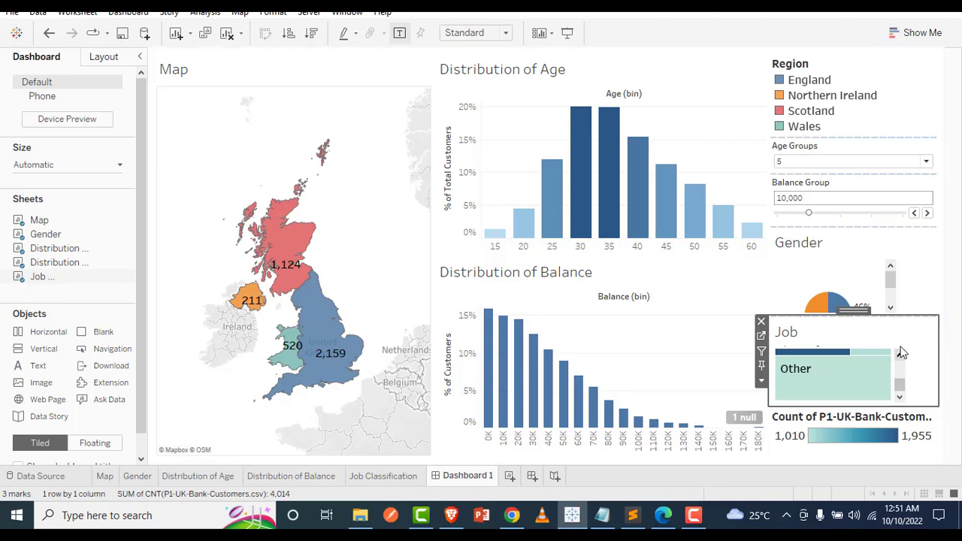
Try the Age Groups parameter at 1, and set it to 10 for the Distribution of Age chart
left_click(870, 162)
left_click(847, 174)
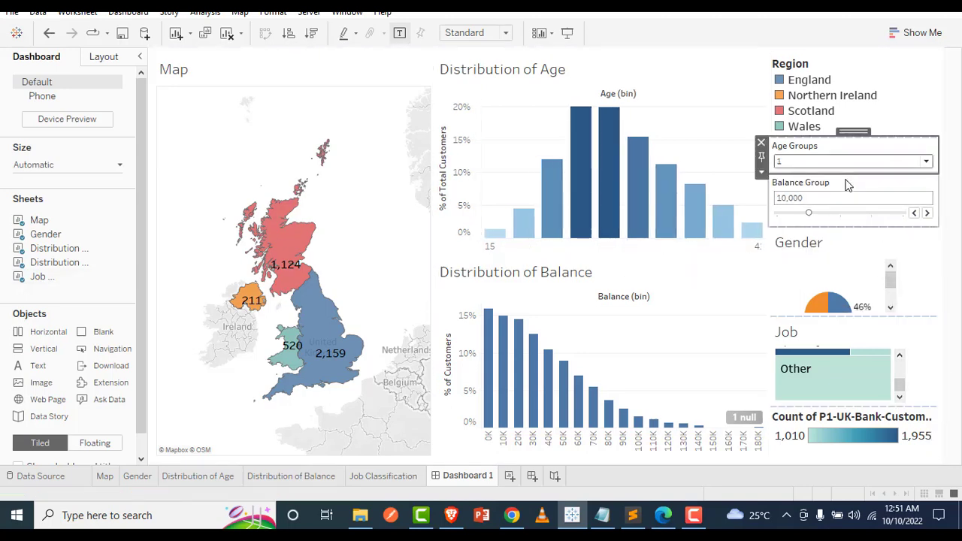
left_click(844, 164)
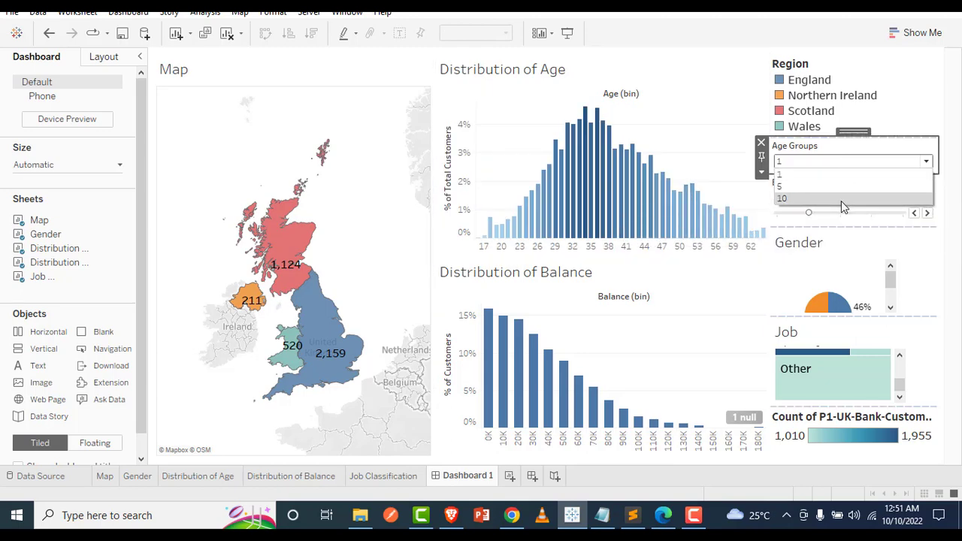
left_click(840, 199)
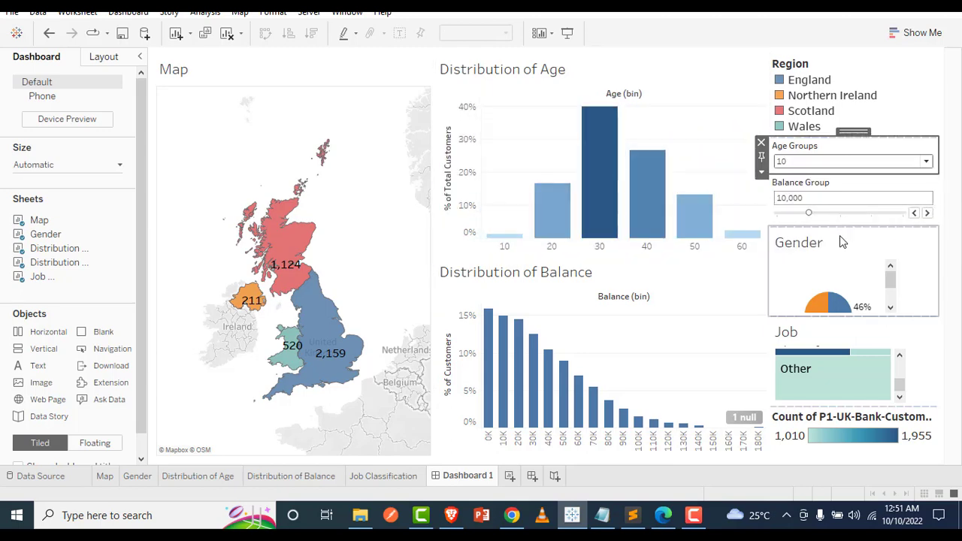
Try the Balance Group parameter at 5,000 and raise it to 20,000 for the Distribution of Balance chart
left_click(858, 201)
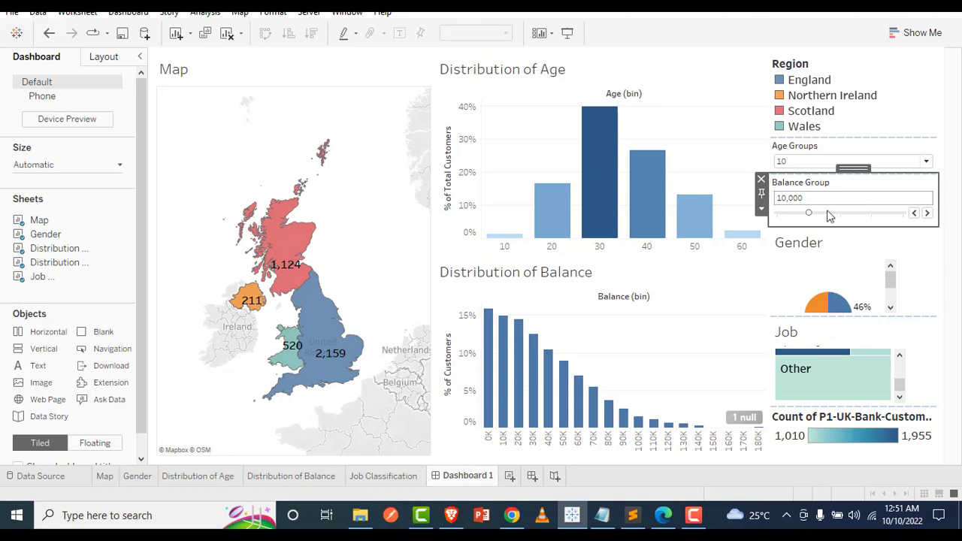
double_click(908, 212)
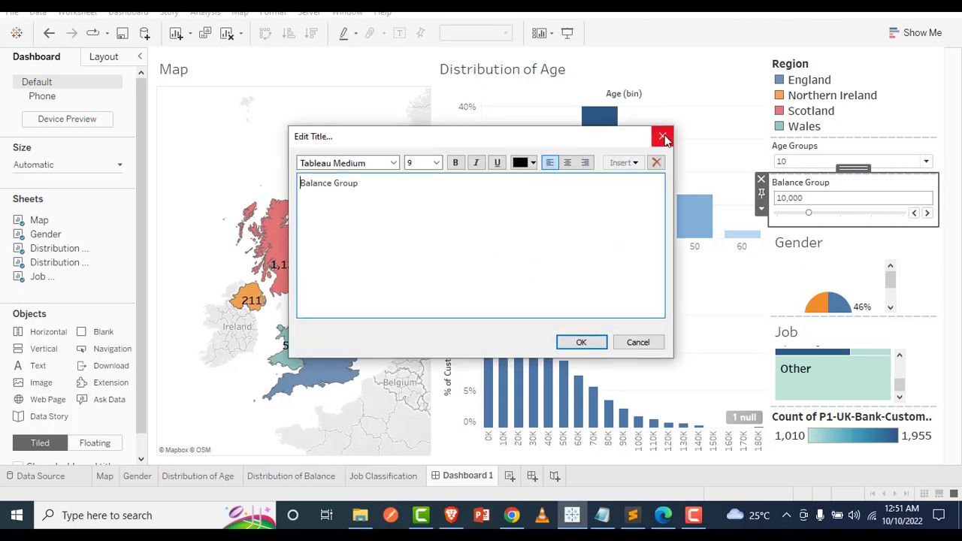
left_click(662, 136)
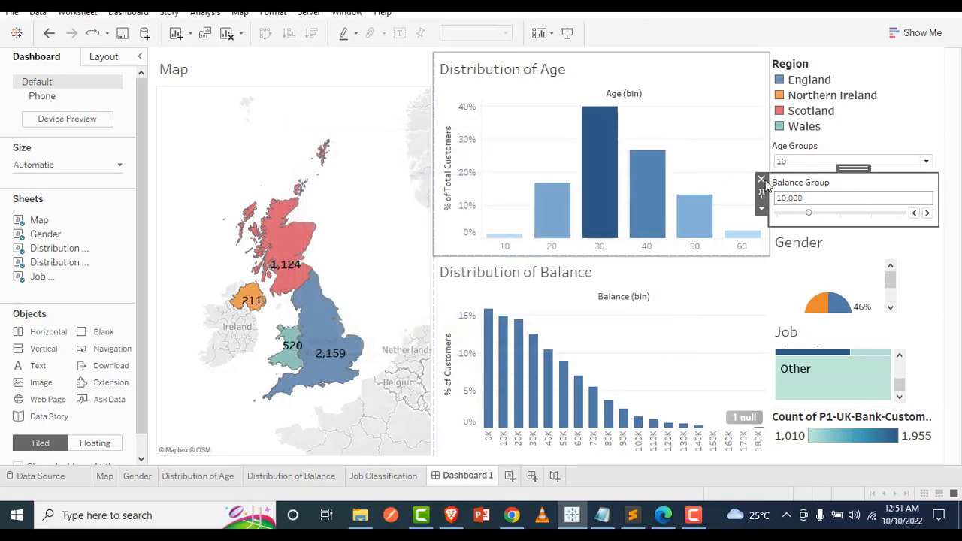
left_click(914, 214)
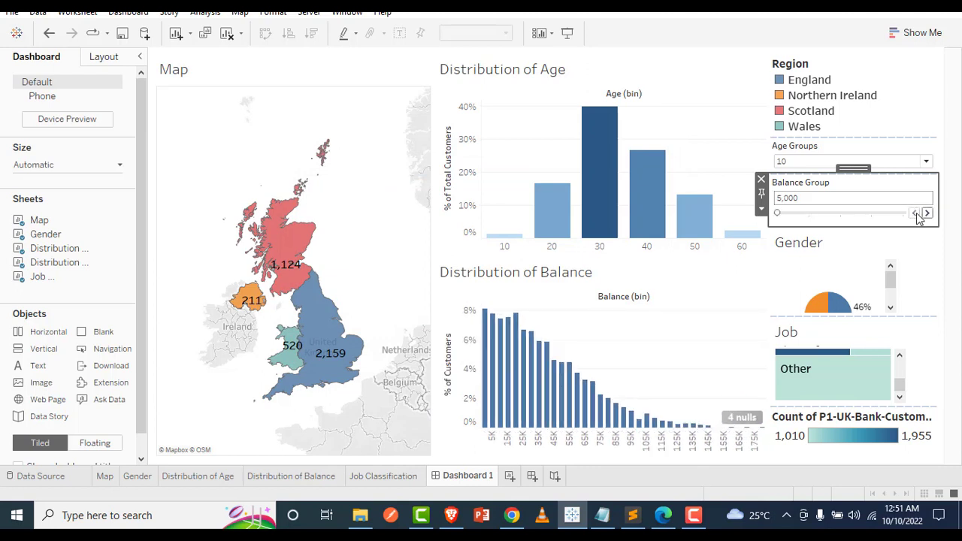
left_click(928, 213)
left_click(929, 213)
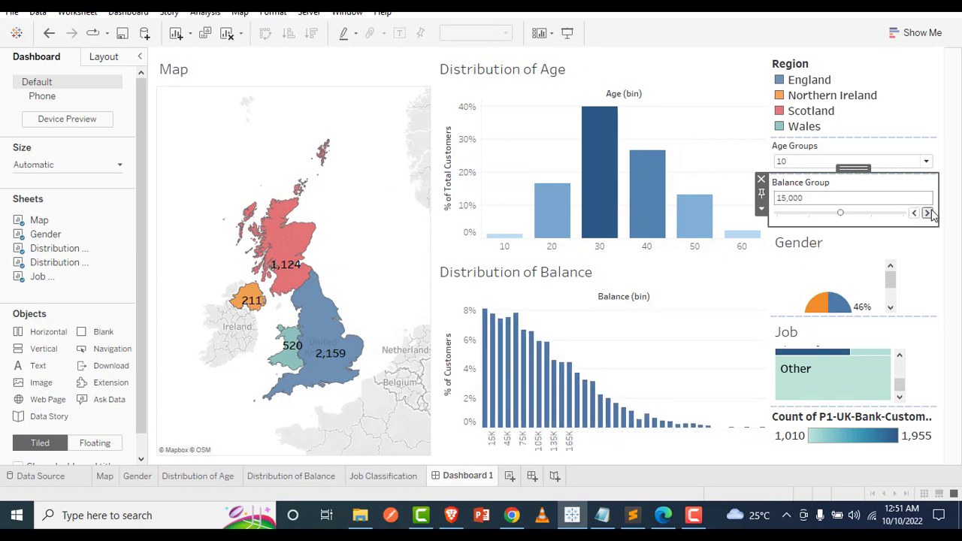
left_click(929, 213)
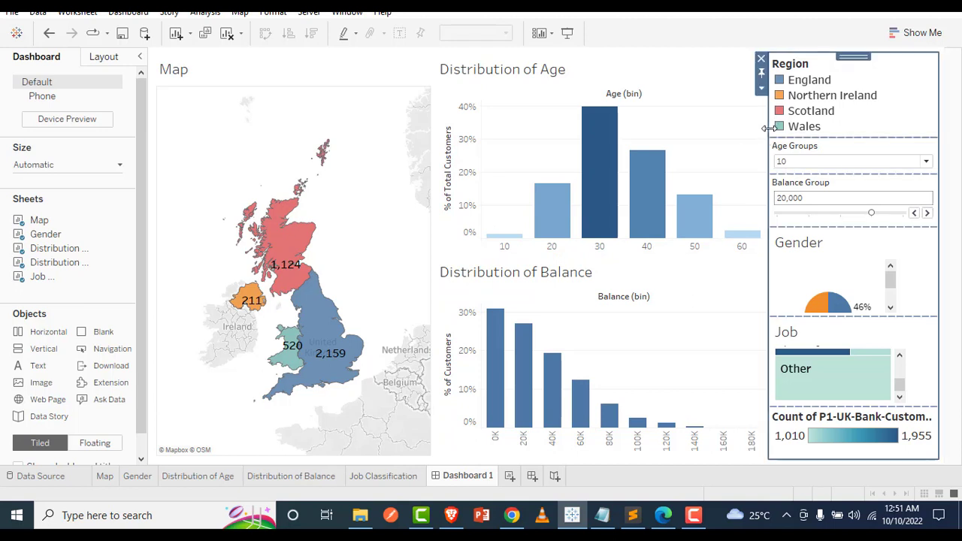
Widen the dashboard column holding the legends, parameters, Gender and Job charts, and shorten the Region legend to free height for the charts
left_click_drag(769, 128, 725, 141)
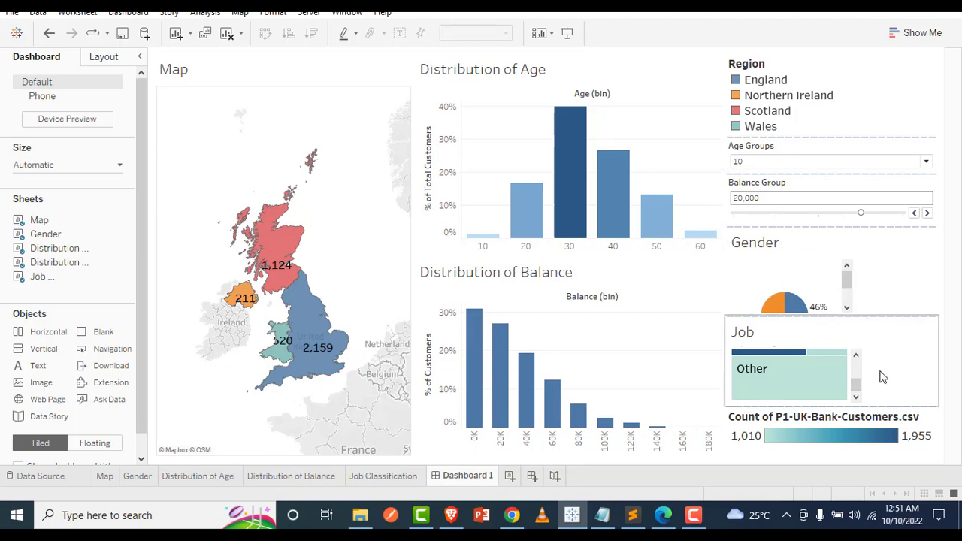
left_click(848, 286)
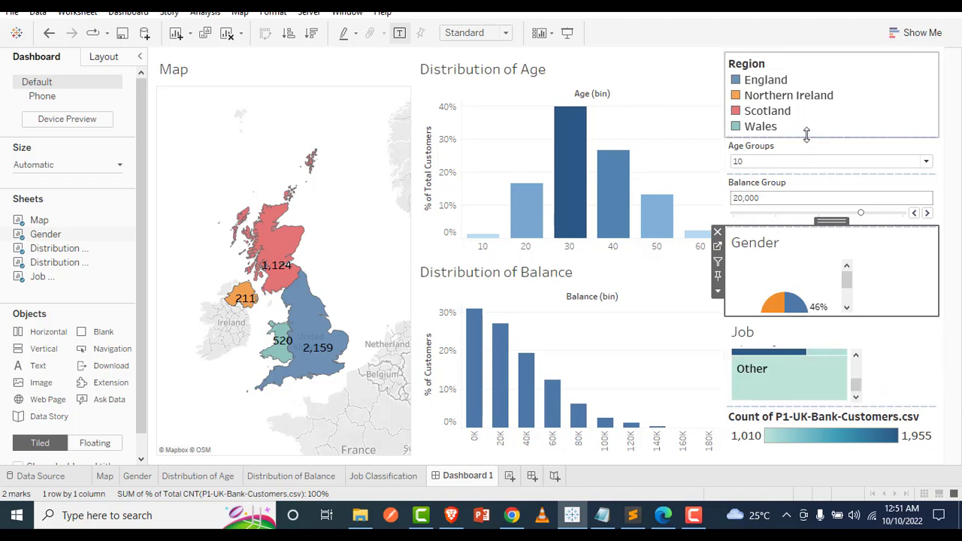
left_click_drag(807, 135, 803, 94)
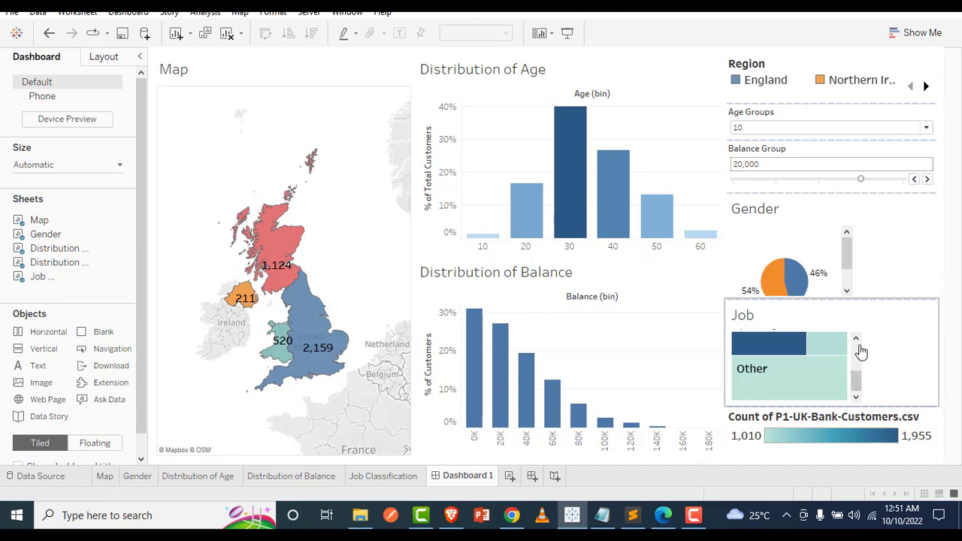
Look through the remaining Region legend entries, the Gender pie and the lower part of the Job treemap on the dashboard
left_click(925, 87)
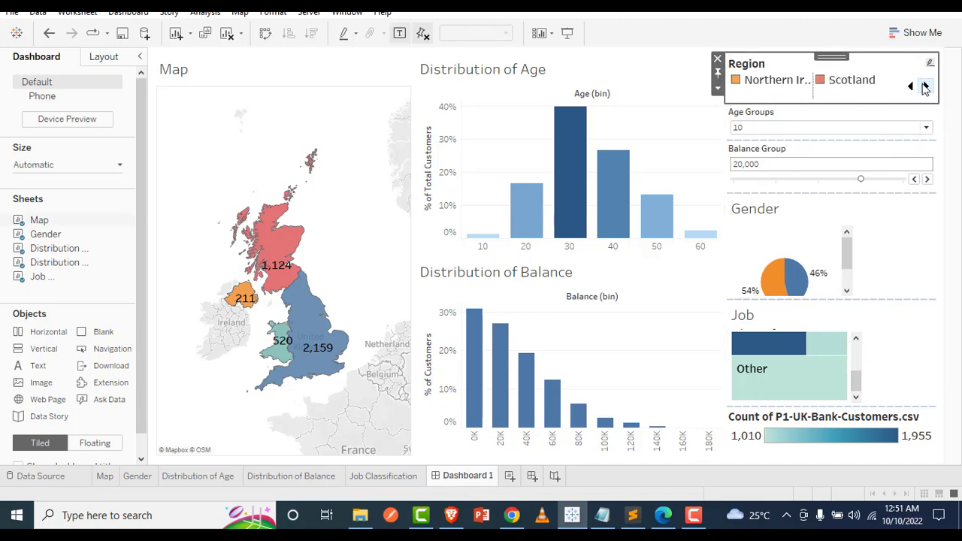
left_click(925, 87)
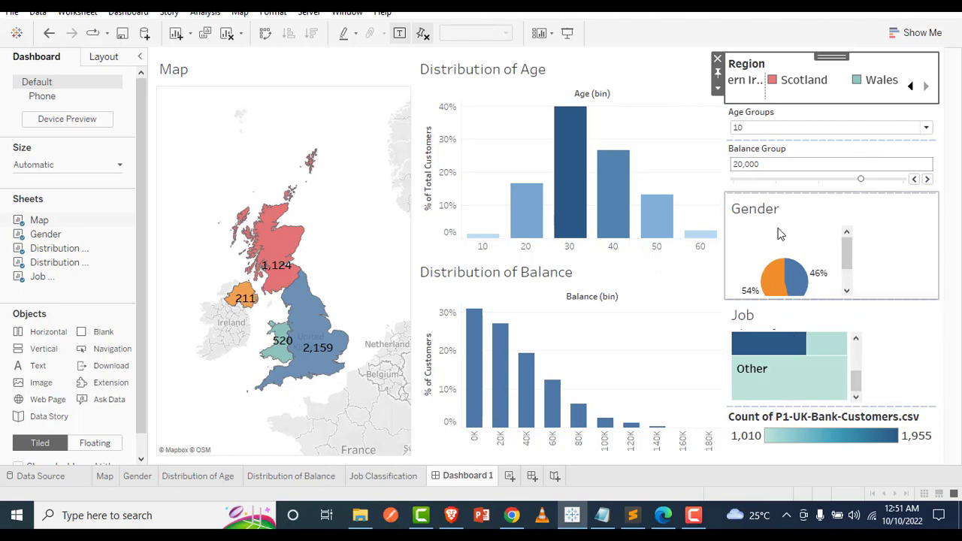
left_click(846, 248)
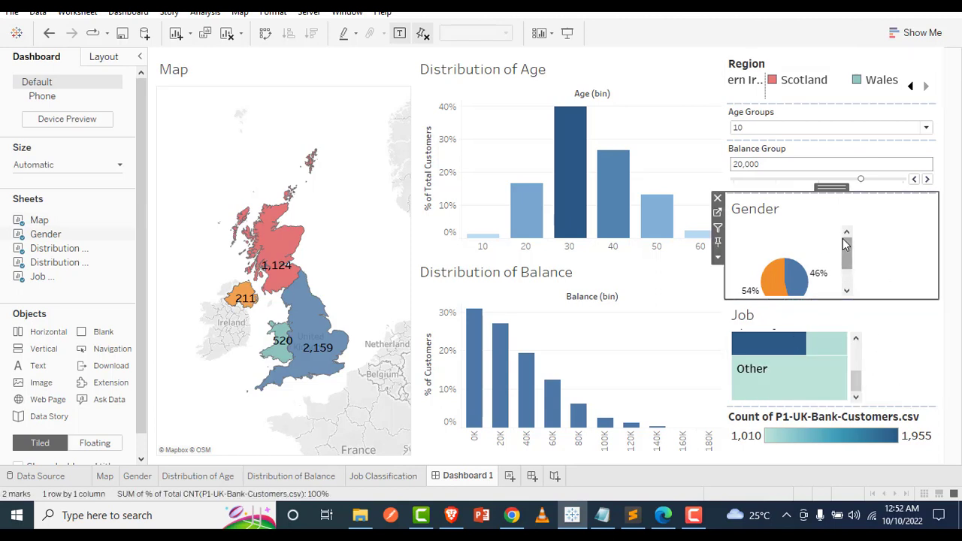
left_click_drag(844, 248, 852, 313)
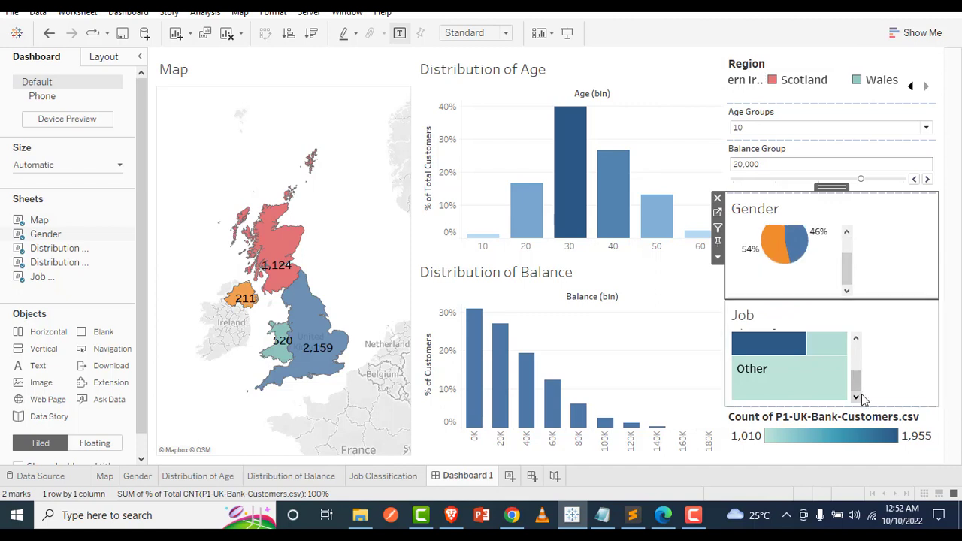
left_click(856, 390)
mouse_move(857, 388)
left_mouse_down()
mouse_move(858, 346)
mouse_move(859, 397)
left_mouse_up()
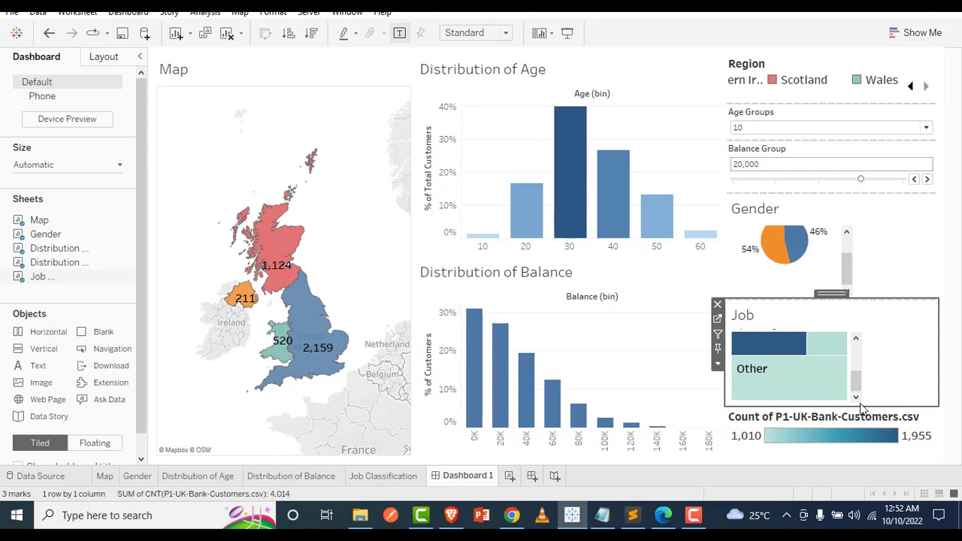